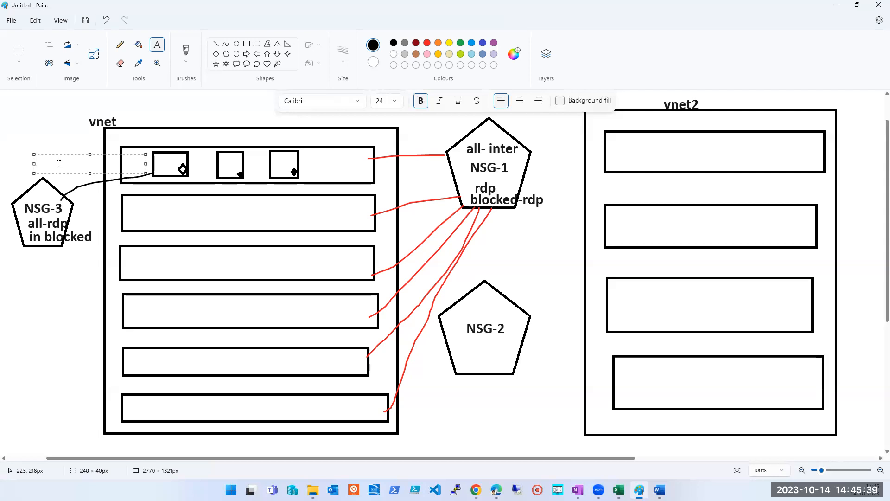
# Step: Add the text label "blocked" above the NSG-3 pentagon
pyautogui.write('blocxked')
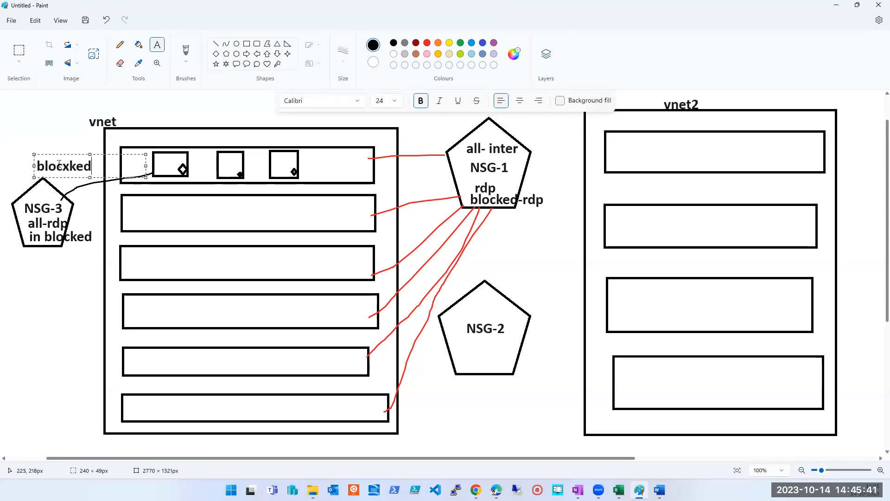
pyautogui.press('BackSpace')
pyautogui.press('BackSpace')
pyautogui.press('BackSpace')
pyautogui.press('BackSpace')
pyautogui.write('j')
pyautogui.press('BackSpace')
pyautogui.write('ked')
pyautogui.click(60, 124)
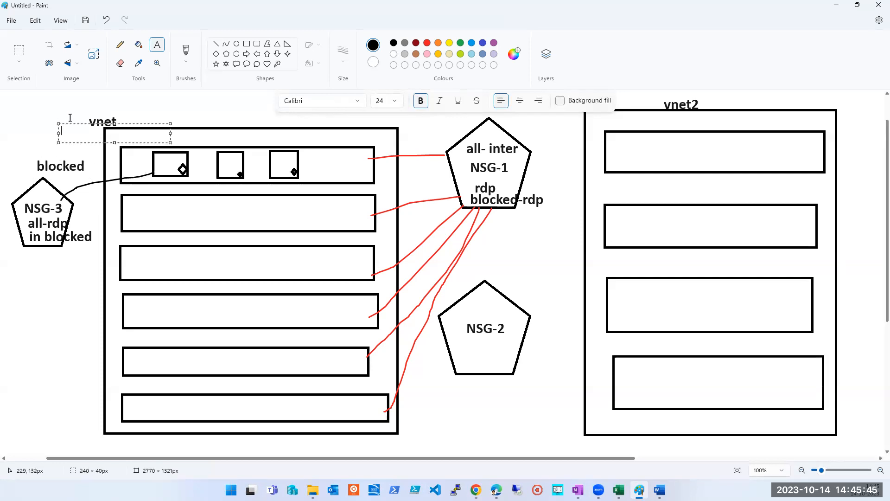
# Step: Number the three small boxes in the first subnet of vnet 1, 2 and 3 with one text label
pyautogui.click(155, 157)
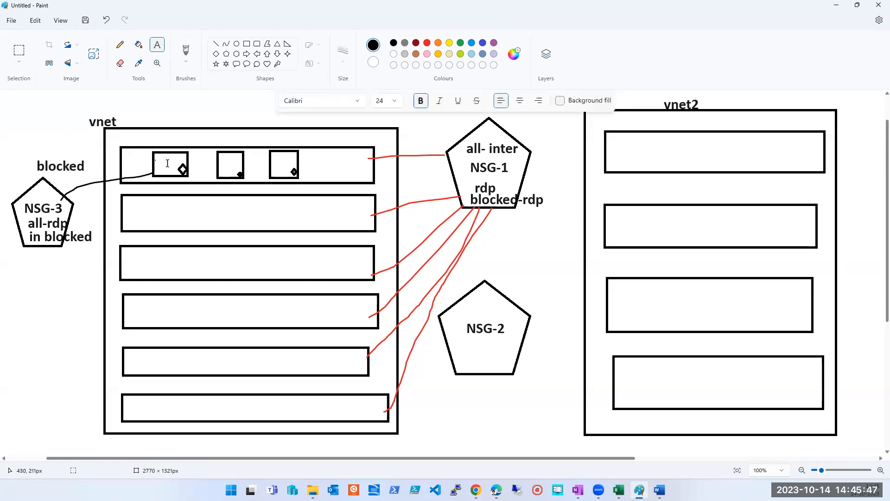
pyautogui.write('1')
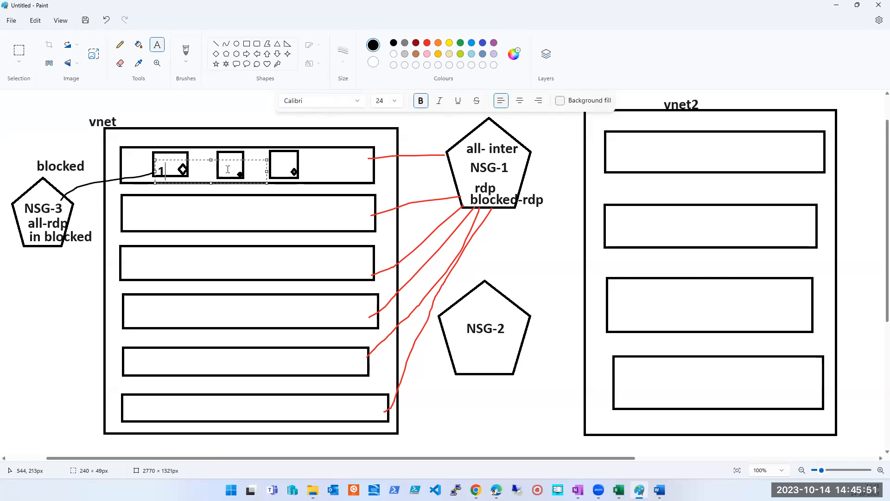
pyautogui.write('        2')
pyautogui.press('Return')
pyautogui.write('3')
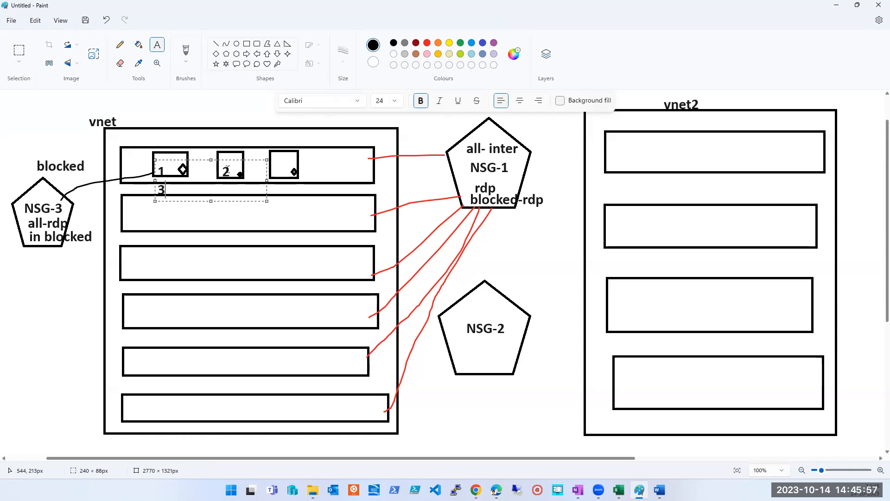
pyautogui.moveTo(267, 159); pyautogui.dragTo(322, 160)
pyautogui.press('BackSpace')
pyautogui.press('BackSpace')
pyautogui.click(43, 126)
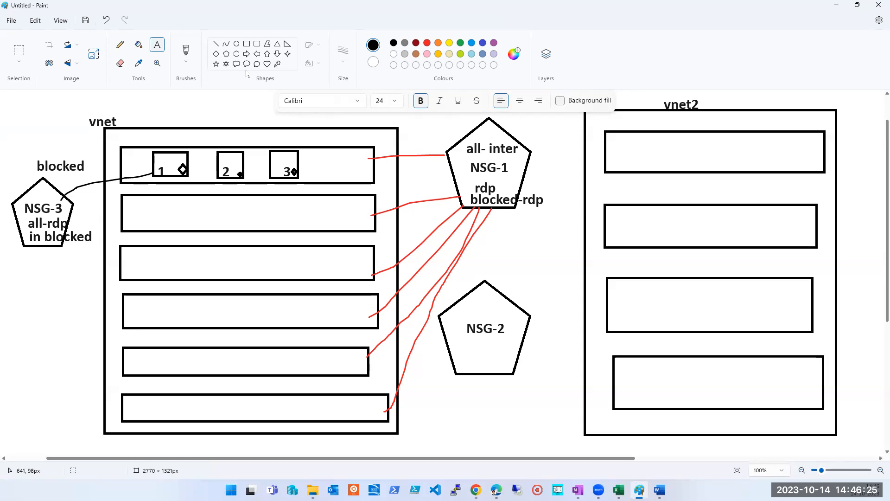
# Step: Draw a black freehand brush path from above NSG-1 through it and boxes 3, 2 and 1 to NSG-3
pyautogui.click(186, 51)
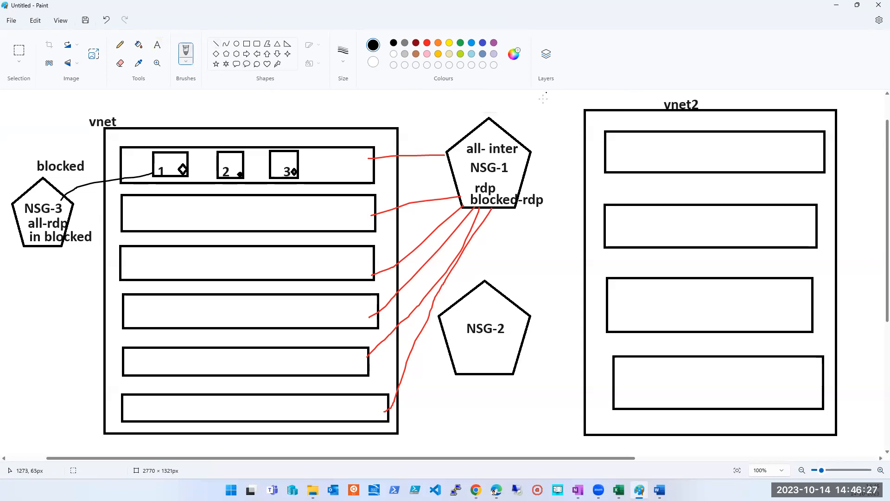
pyautogui.moveTo(543, 99)
pyautogui.mouseDown()
pyautogui.moveTo(520, 159)
pyautogui.moveTo(295, 158)
pyautogui.mouseUp()
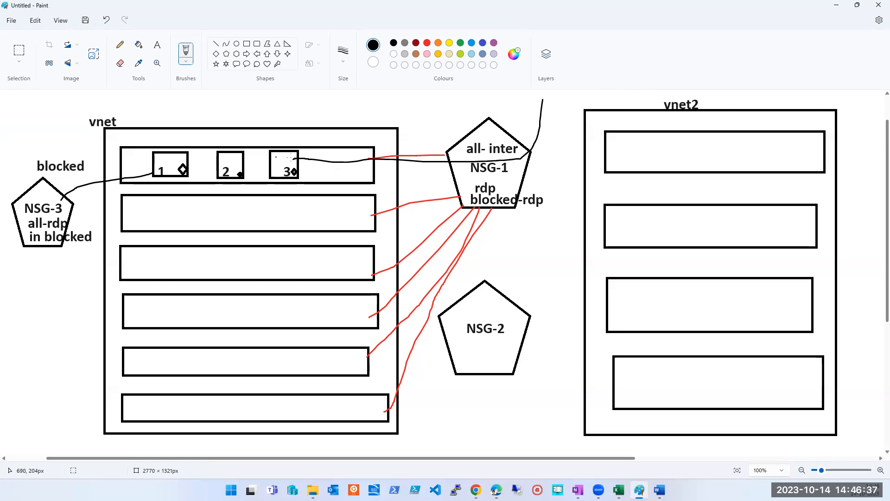
pyautogui.moveTo(298, 156); pyautogui.dragTo(249, 156)
pyautogui.moveTo(240, 159)
pyautogui.mouseDown()
pyautogui.moveTo(44, 151)
pyautogui.moveTo(19, 186)
pyautogui.moveTo(32, 231)
pyautogui.moveTo(23, 200)
pyautogui.mouseUp()
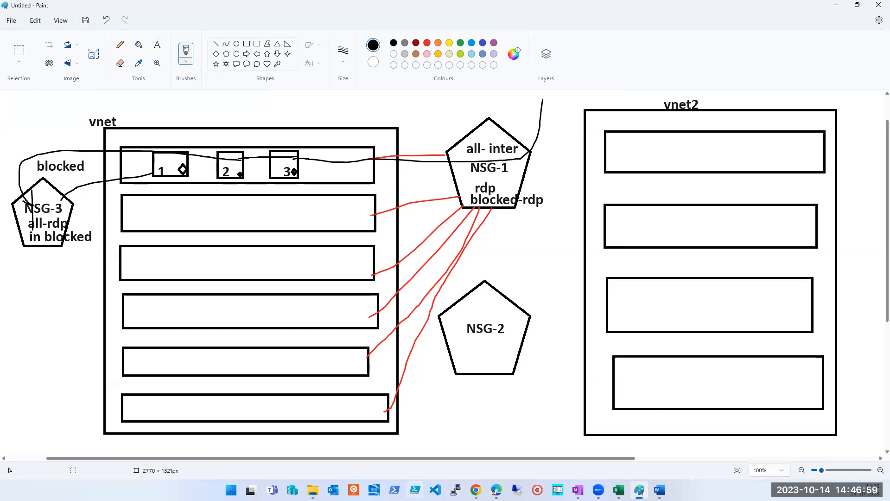
# Step: Switch to the Azure portal in Chrome and open the NIC resource group of the NICPRACTICAL virtual machine
pyautogui.moveTo(476, 490)
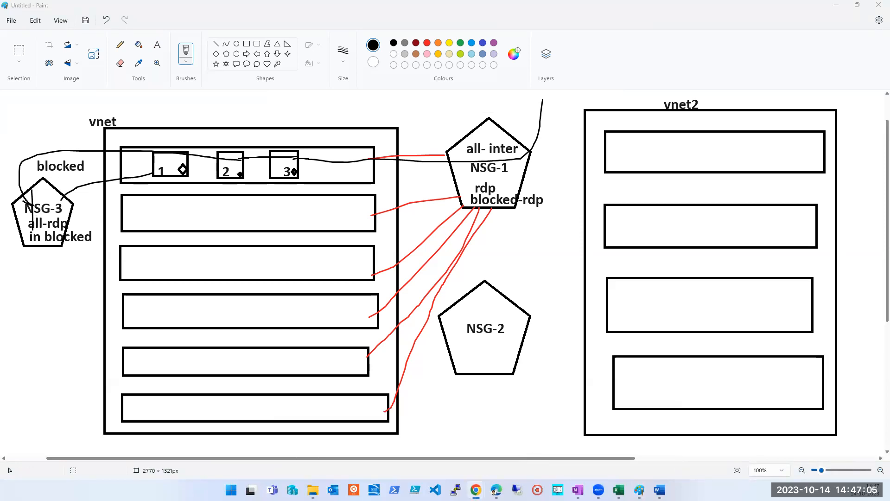
pyautogui.click(722, 167)
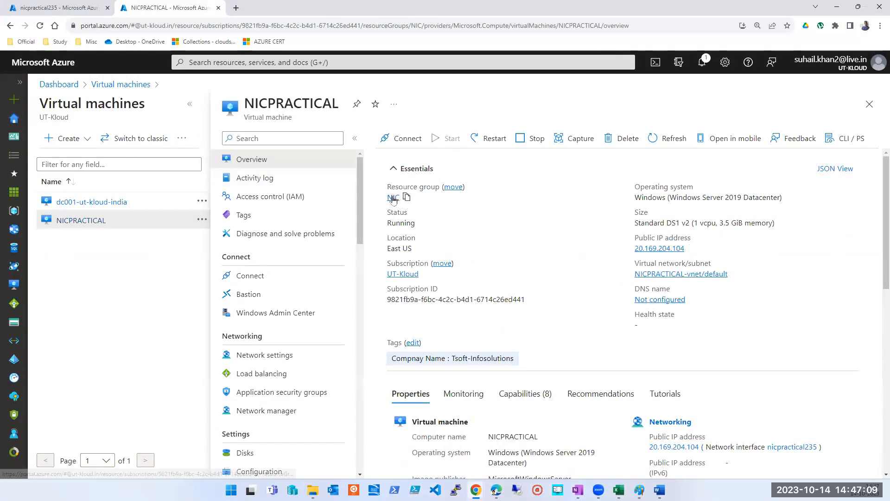
pyautogui.click(393, 199)
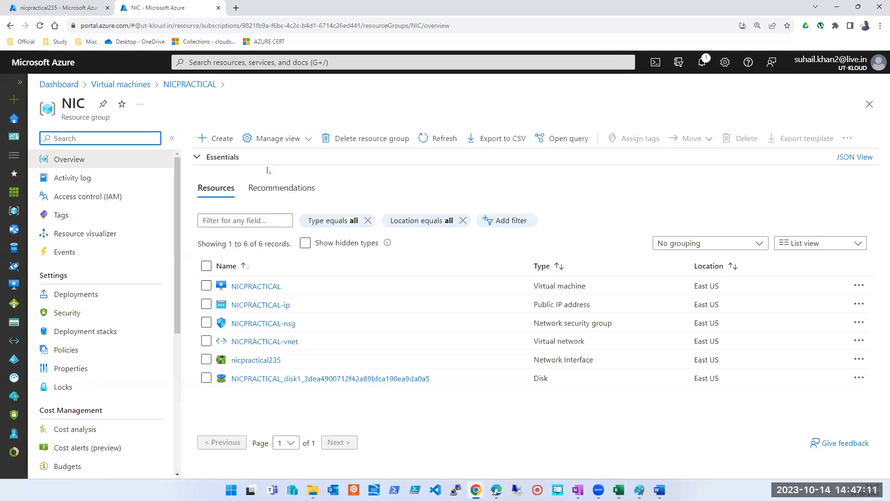
# Step: Delete the NIC resource group with force delete applied, confirming with the name NIC
pyautogui.doubleClick(64, 103)
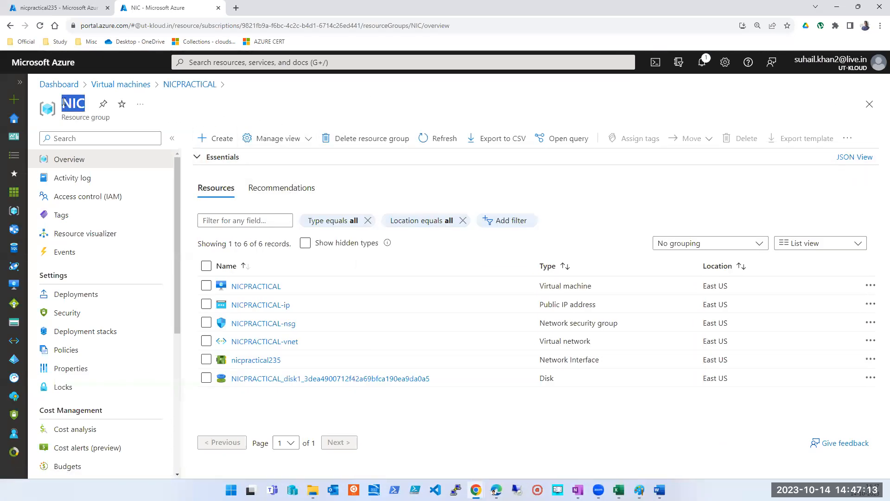
pyautogui.click(381, 138)
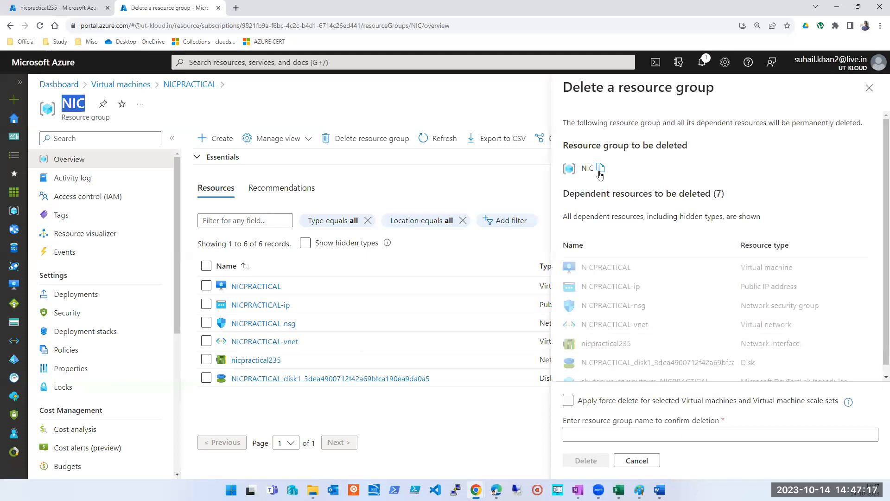
pyautogui.click(567, 400)
pyautogui.click(595, 432)
pyautogui.write('NIC')
pyautogui.click(586, 461)
pyautogui.click(736, 334)
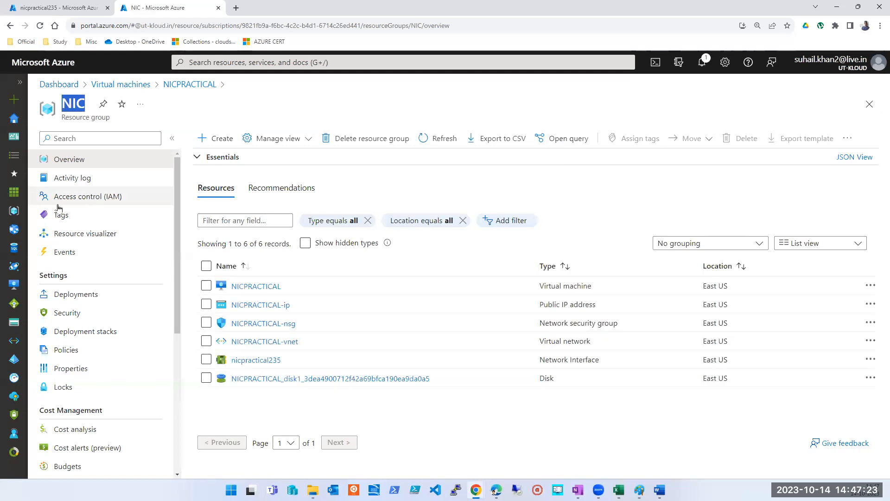
# Step: Duplicate the portal's browser tab and start creating a new Azure virtual machine in it
pyautogui.rightClick(154, 8)
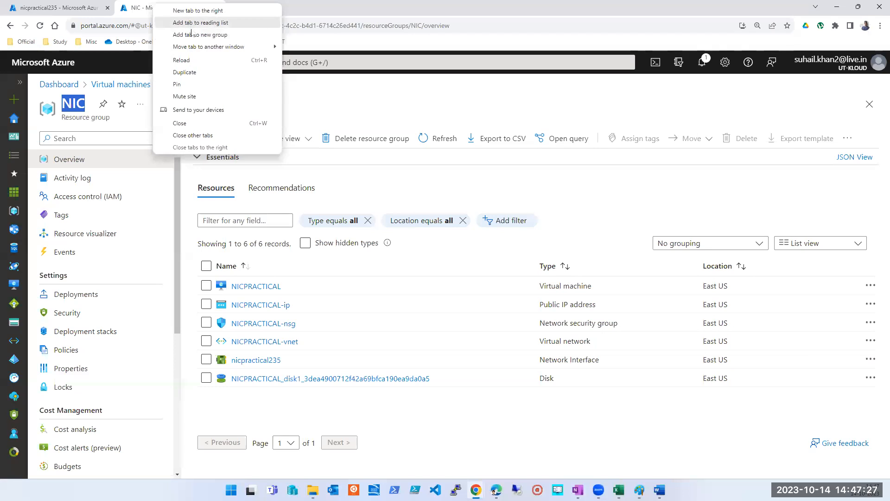
pyautogui.click(195, 72)
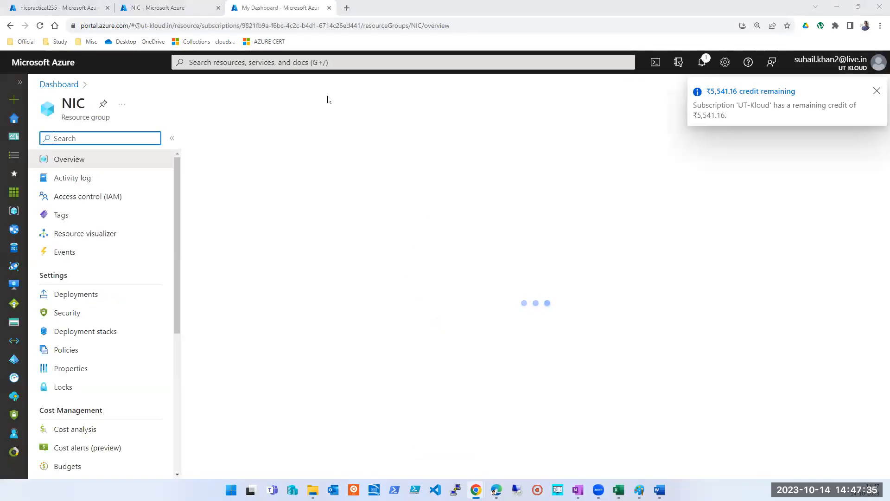
pyautogui.click(311, 63)
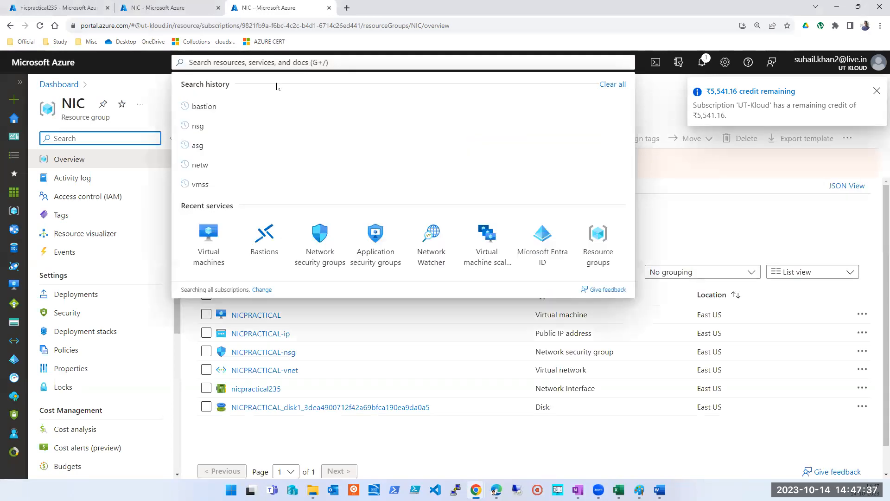
pyautogui.click(220, 242)
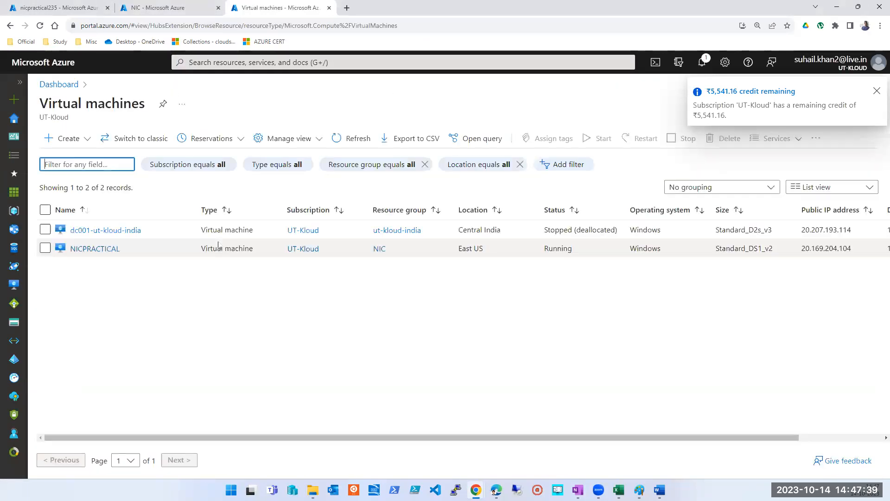
pyautogui.click(60, 138)
pyautogui.click(73, 161)
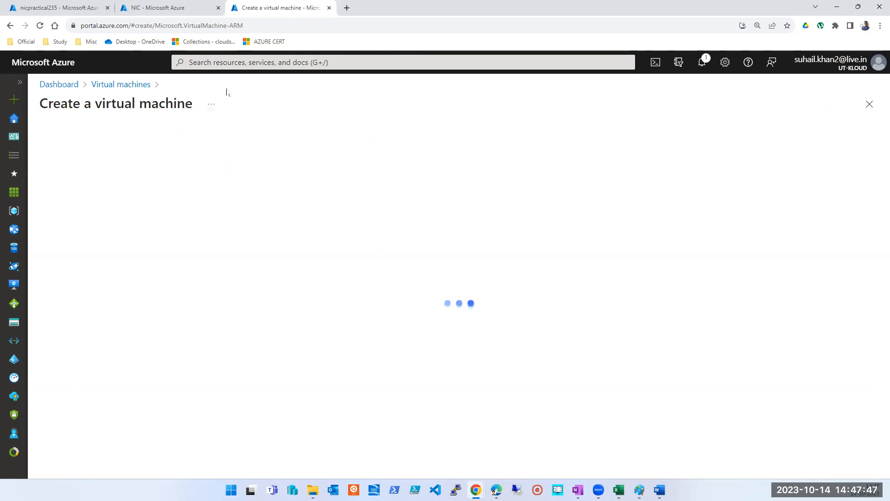
# Step: Create a new resource group named NSG-Session for the virtual machine
pyautogui.click(278, 287)
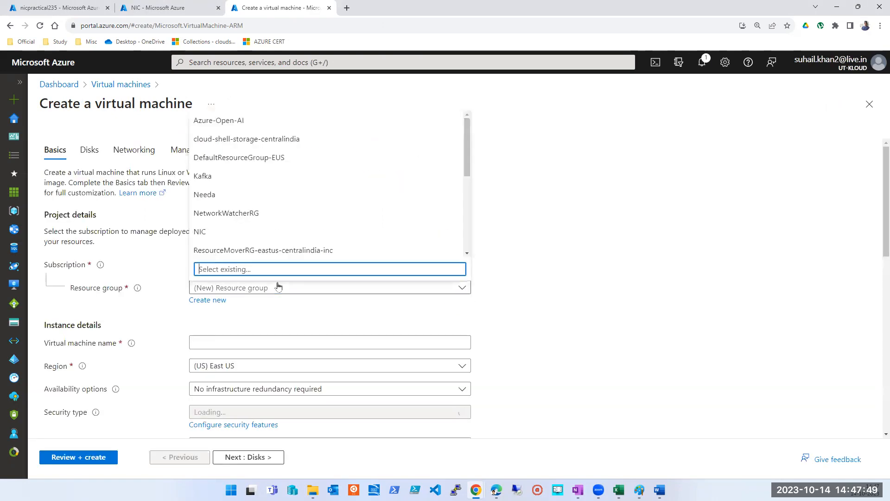
pyautogui.click(208, 300)
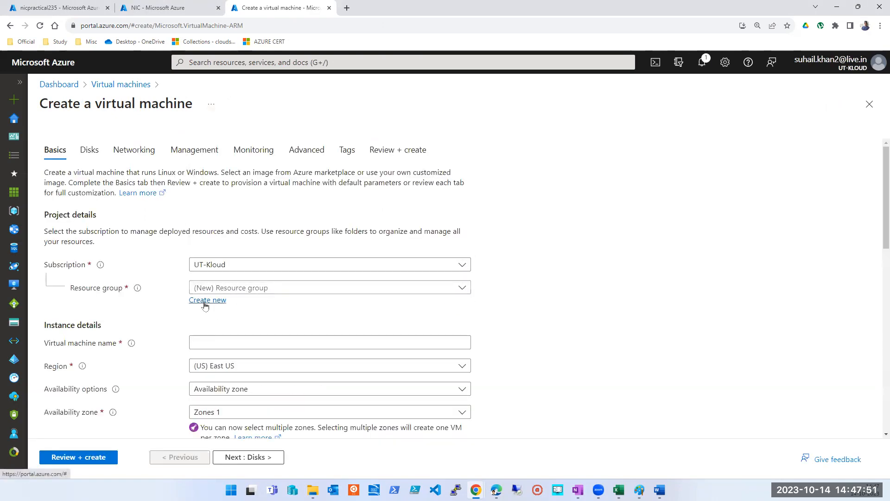
pyautogui.click(251, 374)
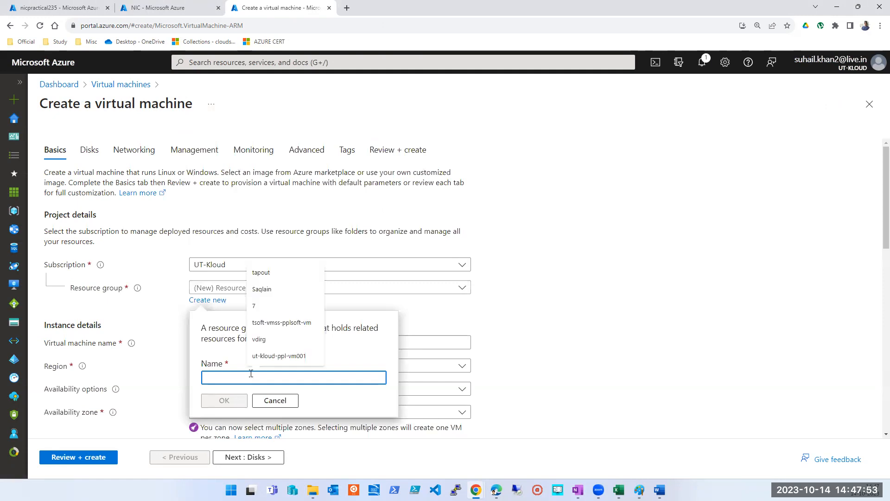
pyautogui.write('NSG-Session')
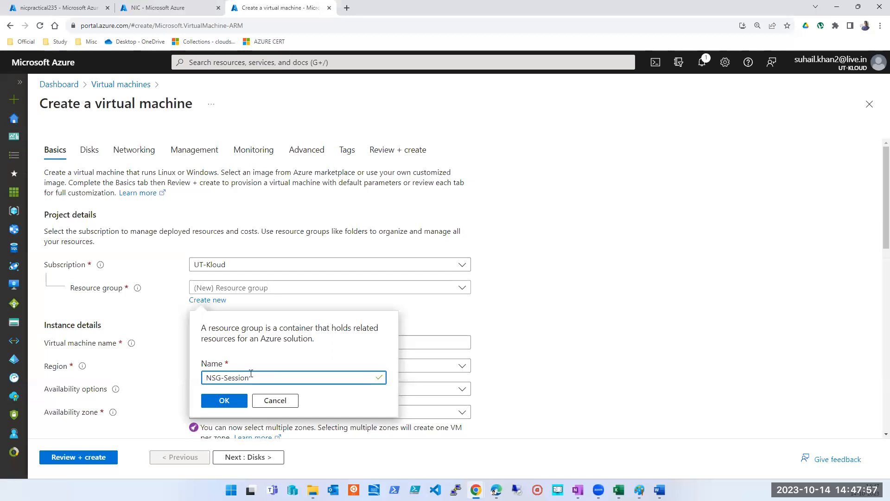
pyautogui.click(223, 400)
# Step: Name the virtual machine ut-kloud-vm00001
pyautogui.click(271, 343)
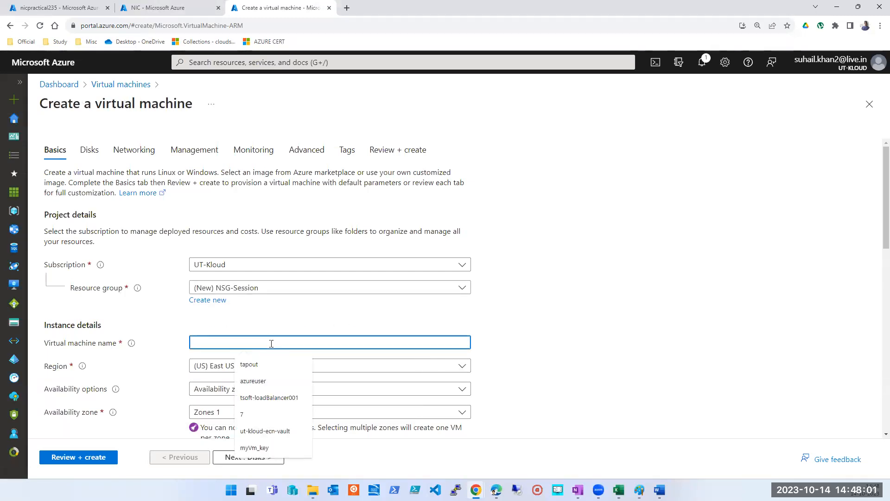
pyautogui.write('ut-kloud')
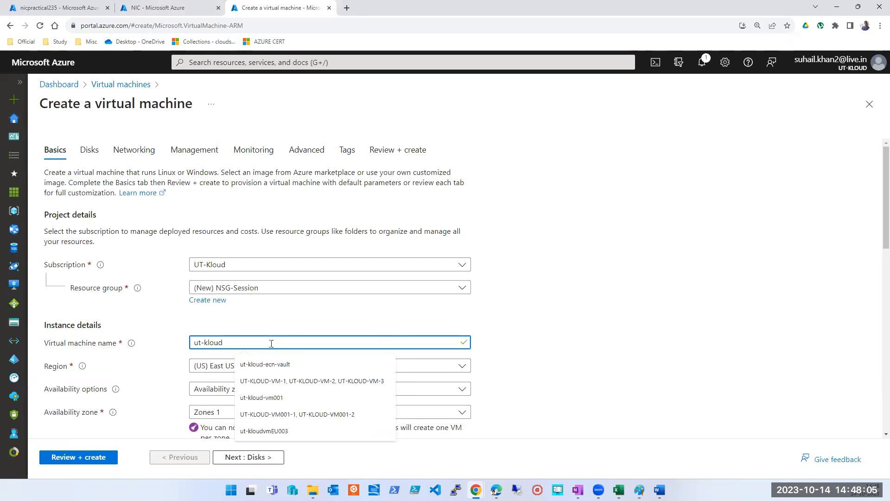
pyautogui.write('-vm001')
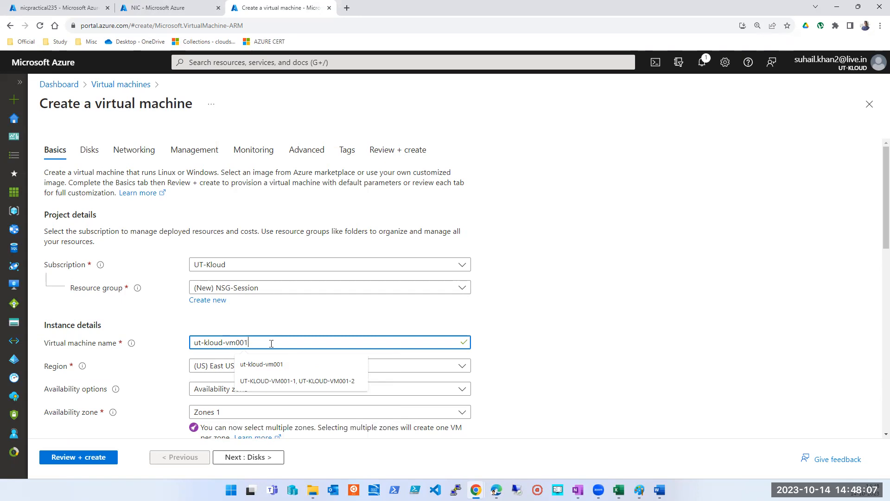
pyautogui.hotkey('ctrl', 'a')
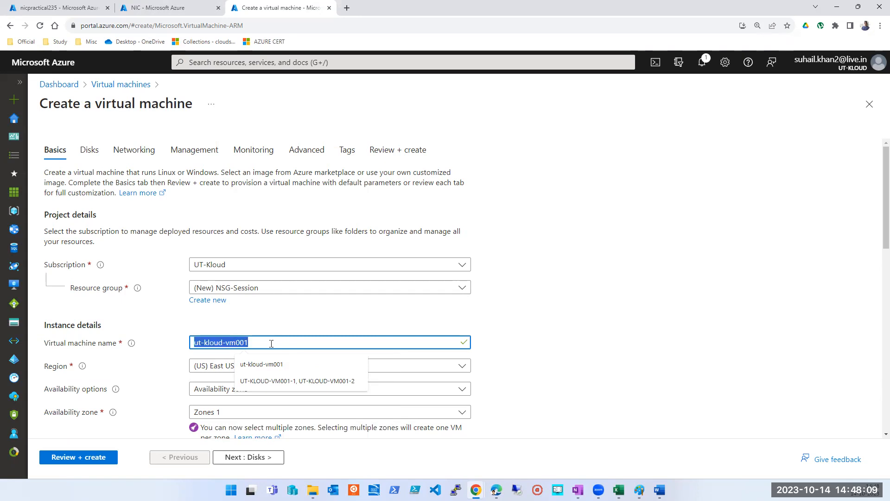
pyautogui.click(272, 343)
pyautogui.click(241, 346)
pyautogui.write('00')
pyautogui.hotkey('ctrl', 'a')
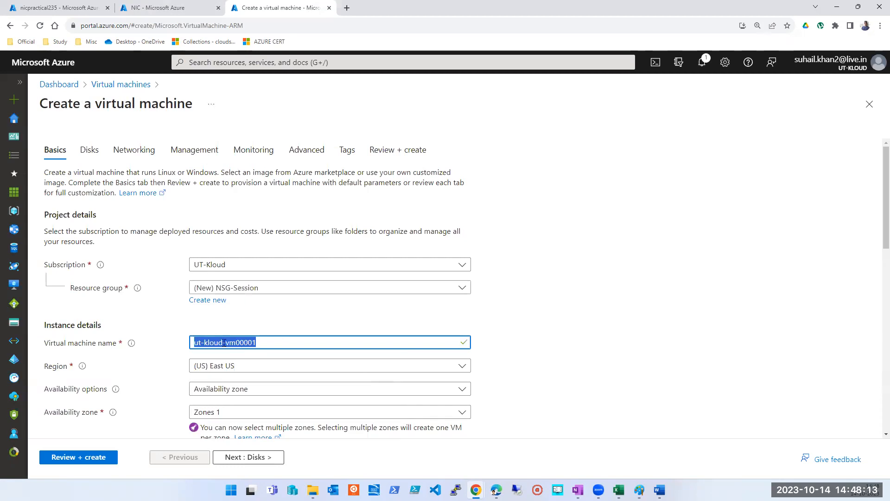
pyautogui.click(685, 353)
# Step: Set the availability option to No infrastructure redundancy required and the security type to Standard
pyautogui.scroll(-3, 516, 320)
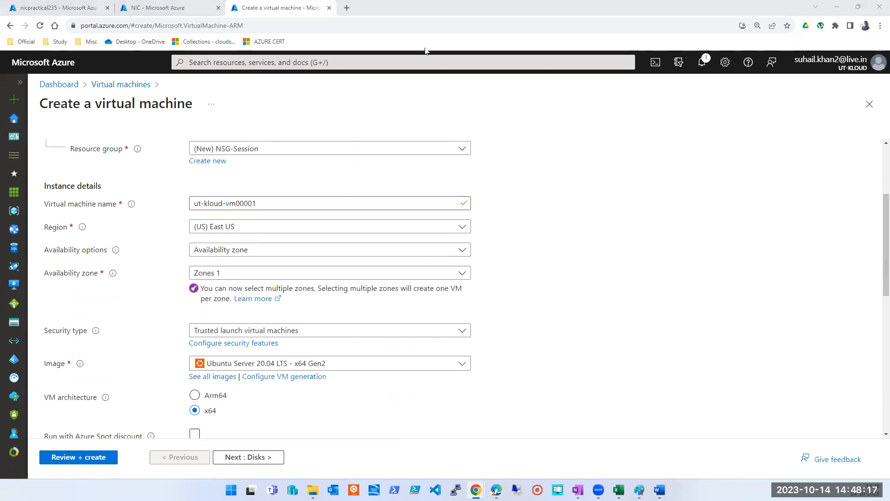
pyautogui.click(238, 250)
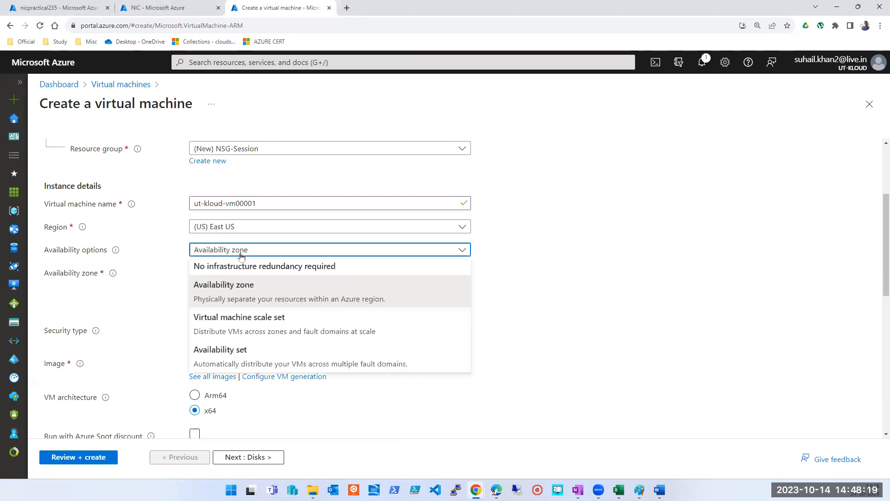
pyautogui.click(223, 263)
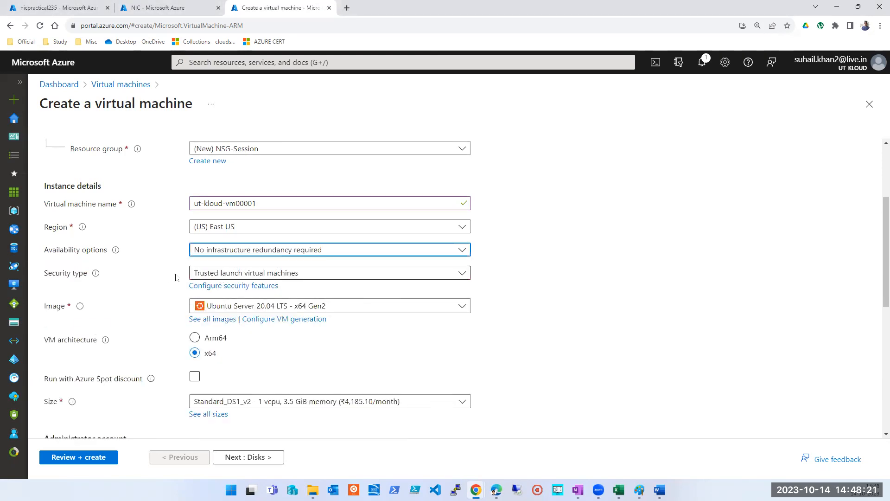
pyautogui.click(276, 274)
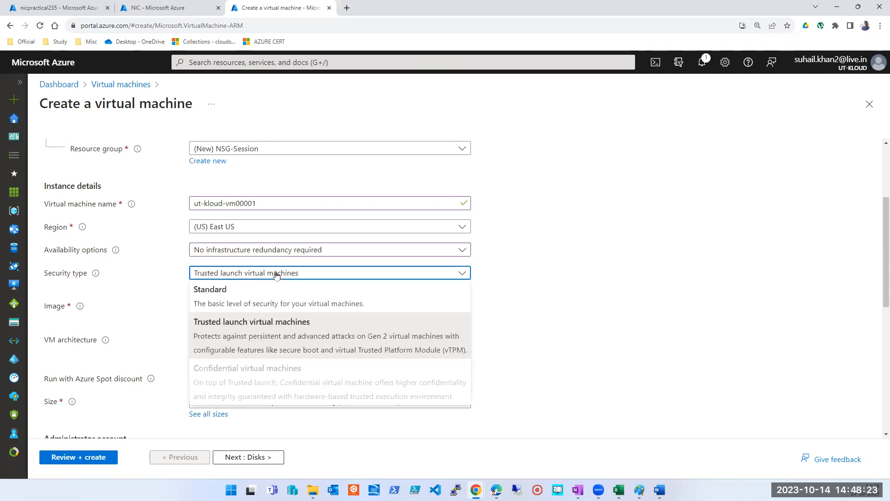
pyautogui.click(207, 295)
# Step: Choose Windows Server 2019 Datacenter - x64 Gen2 as the virtual machine's image
pyautogui.click(310, 296)
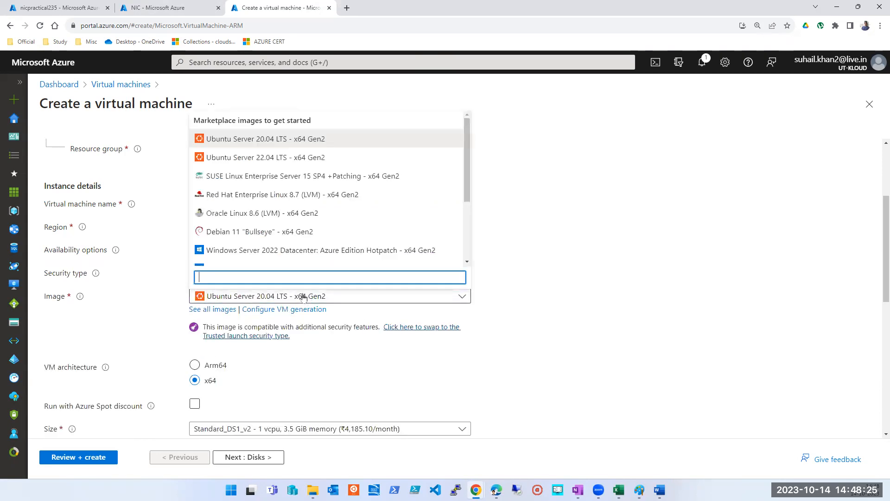
pyautogui.scroll(-1, 274, 243)
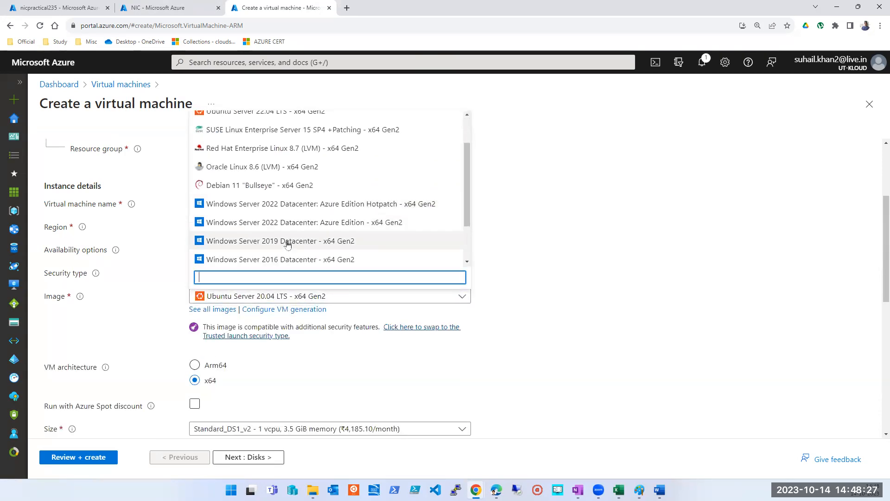
pyautogui.click(274, 241)
pyautogui.scroll(-4, 361, 352)
pyautogui.scroll(4, 260, 350)
# Step: Browse all images and pick the shared image TsoftInfosolutinos/Windows2019-TsoftWebSite-CPUTester/latest for the virtual machine
pyautogui.click(362, 297)
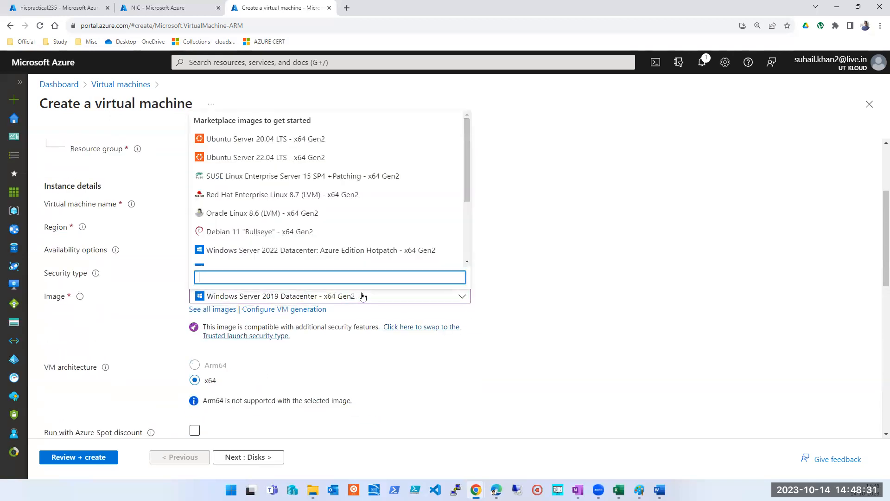
pyautogui.scroll(-3, 311, 195)
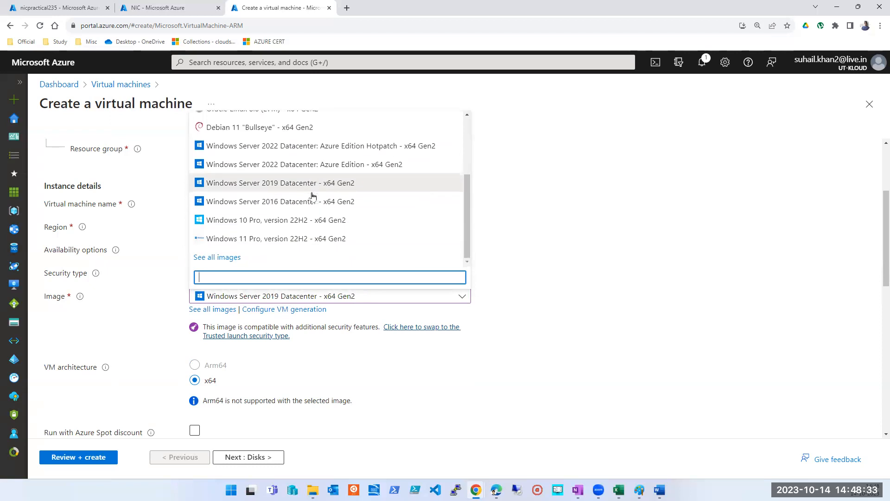
pyautogui.click(219, 258)
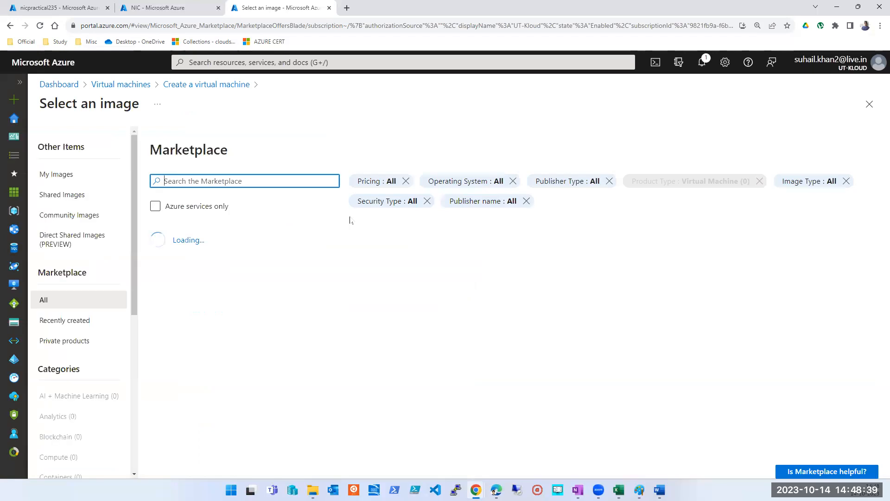
pyautogui.click(54, 175)
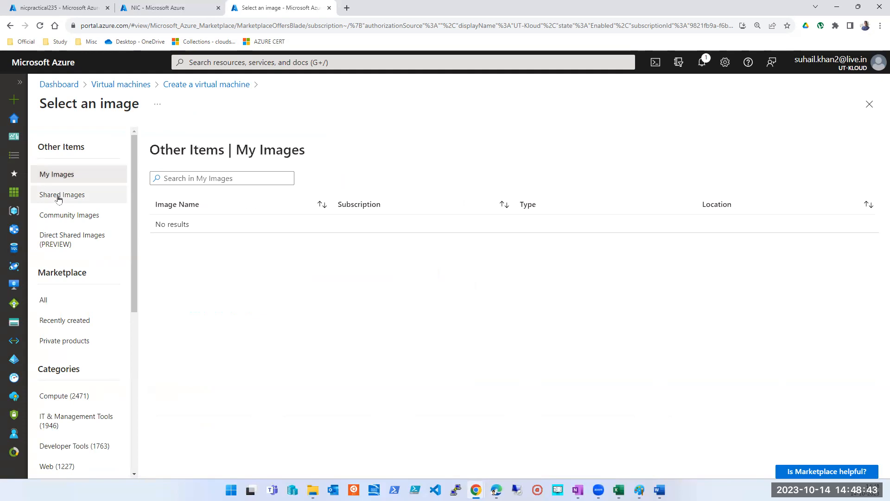
pyautogui.click(59, 194)
pyautogui.click(222, 250)
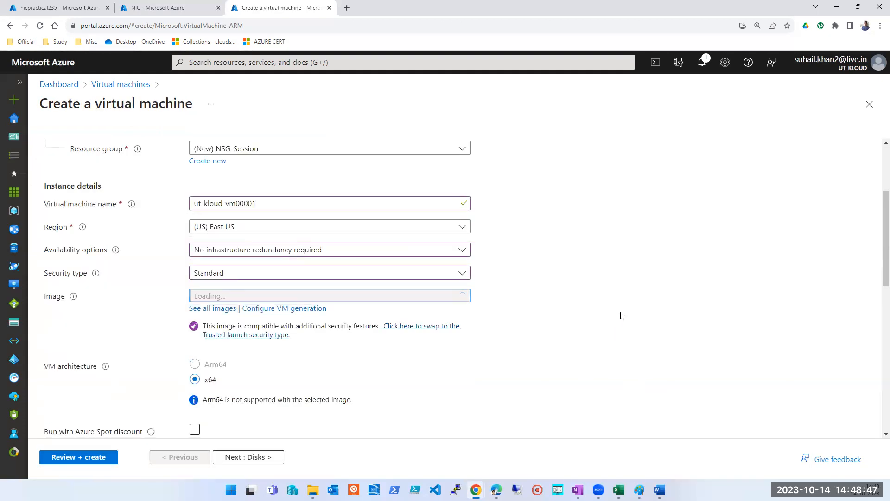
# Step: Set the license type to Windows server and look over the instance details
pyautogui.scroll(-6, 612, 308)
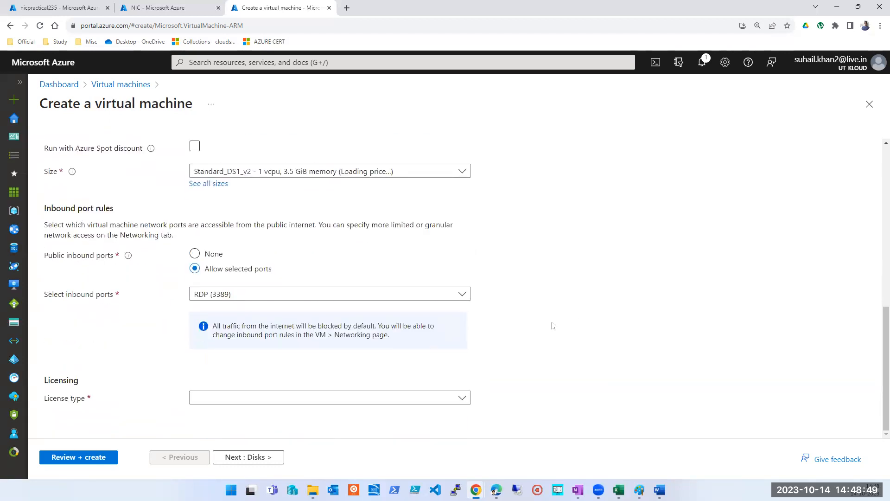
pyautogui.click(267, 397)
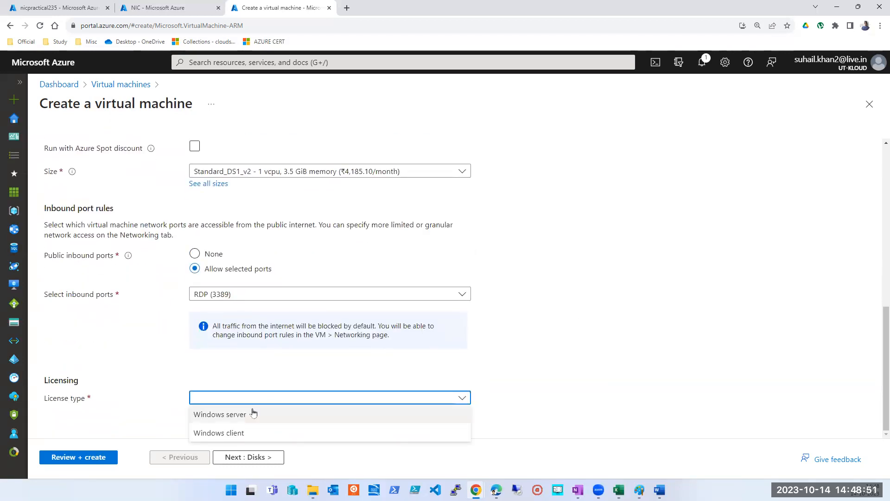
pyautogui.click(252, 411)
pyautogui.scroll(-1, 284, 392)
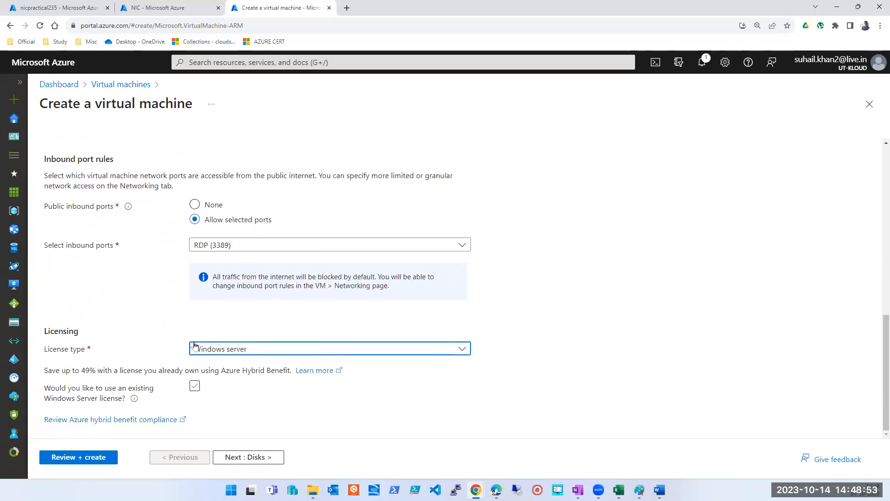
pyautogui.scroll(2, 202, 320)
pyautogui.scroll(3, 268, 291)
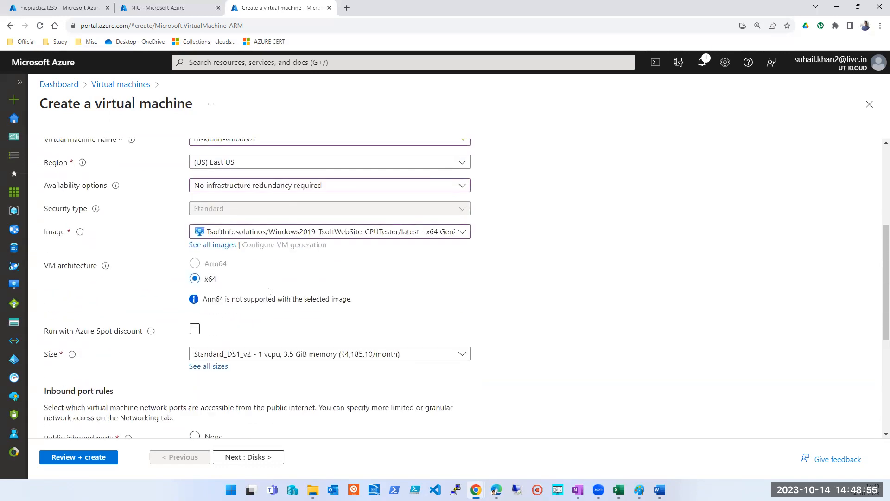
pyautogui.scroll(4, 269, 290)
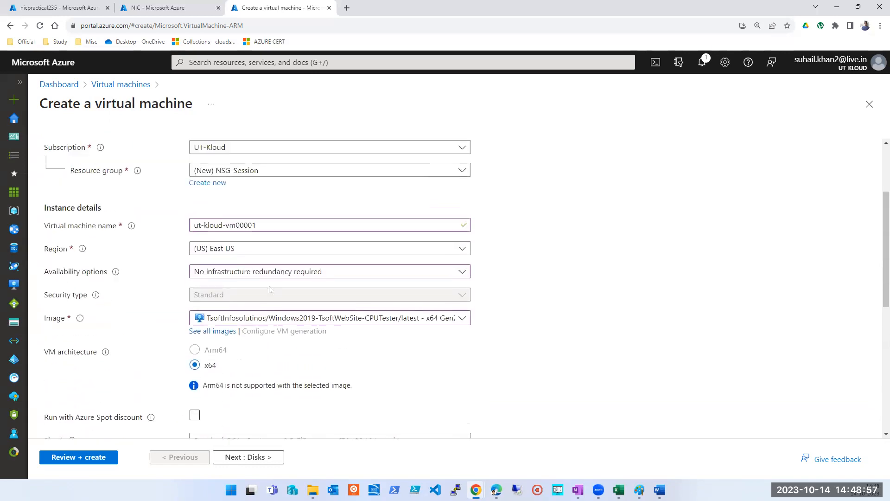
# Step: Add HTTP (80), HTTPS (443) and SSH (22) to the allowed public inbound ports alongside RDP (3389)
pyautogui.scroll(-10, 270, 290)
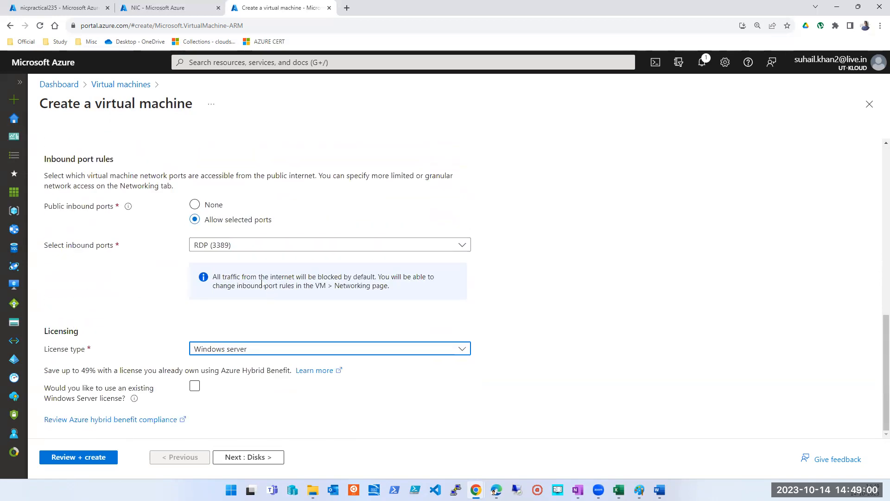
pyautogui.click(228, 245)
pyautogui.click(200, 262)
pyautogui.click(200, 280)
pyautogui.click(201, 299)
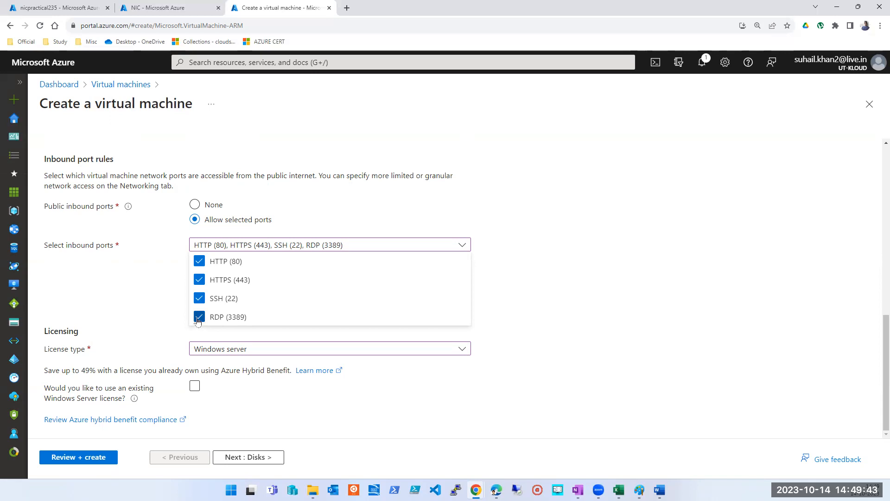
pyautogui.click(694, 297)
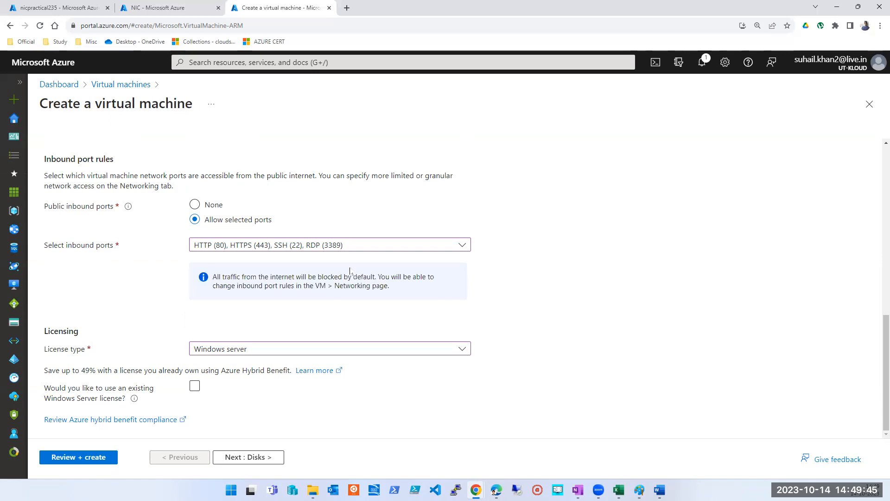
pyautogui.click(334, 251)
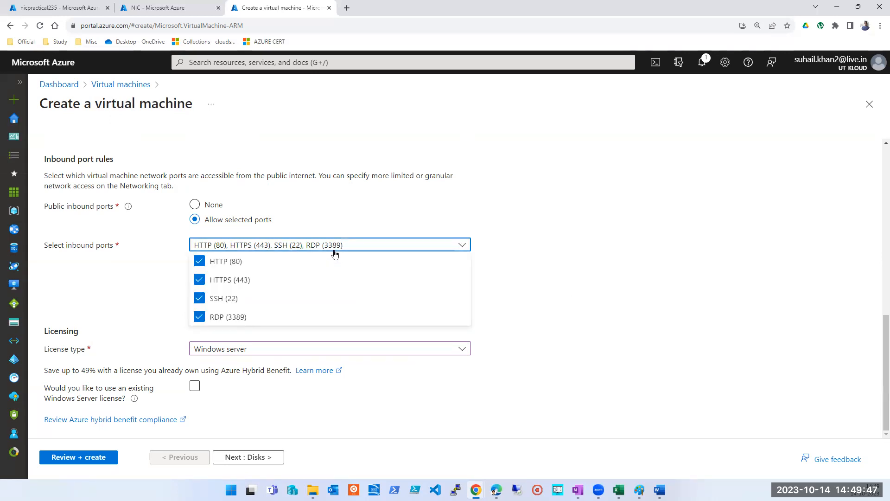
pyautogui.click(335, 251)
pyautogui.click(594, 296)
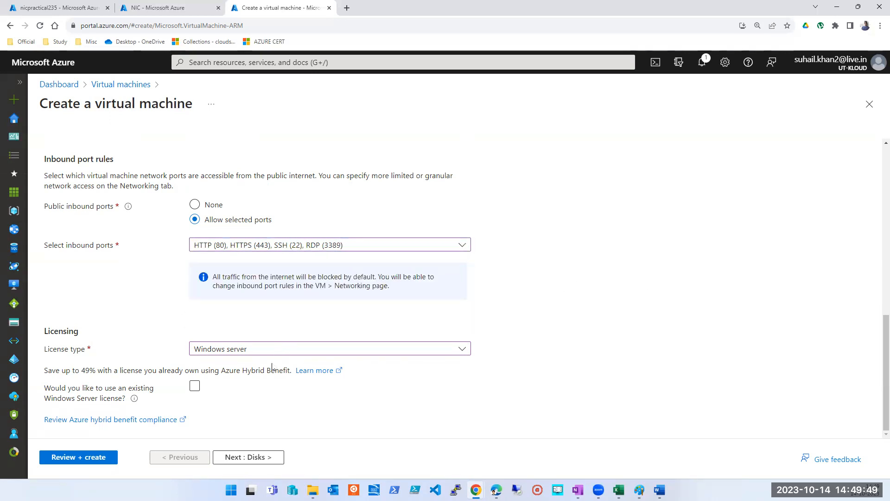
# Step: Proceed past the disk settings with their defaults to the networking settings and review the network interface options
pyautogui.click(231, 458)
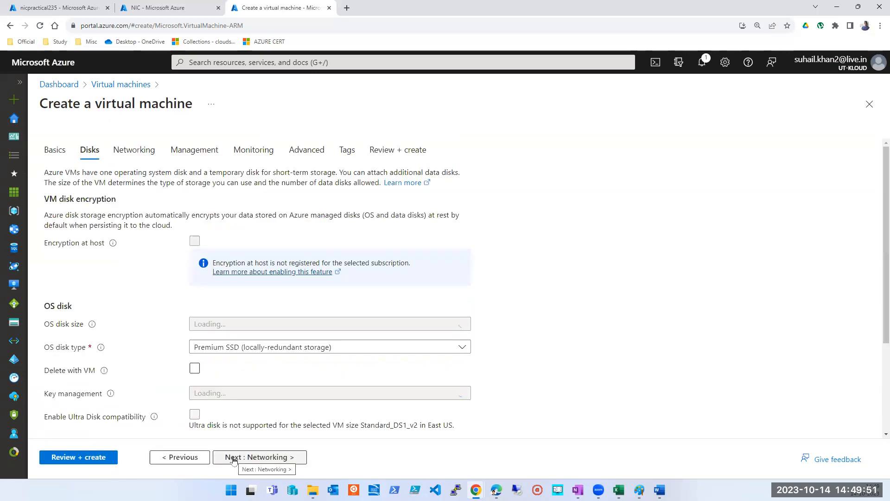
pyautogui.click(261, 457)
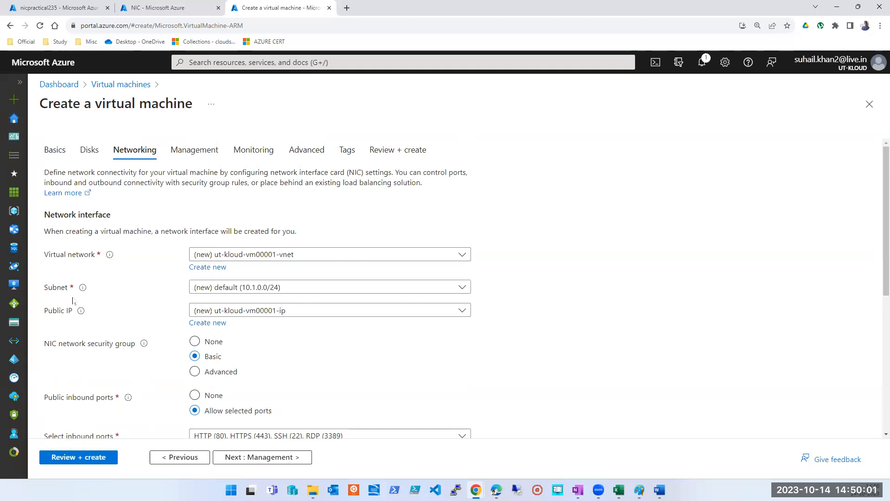
pyautogui.scroll(-2, 519, 309)
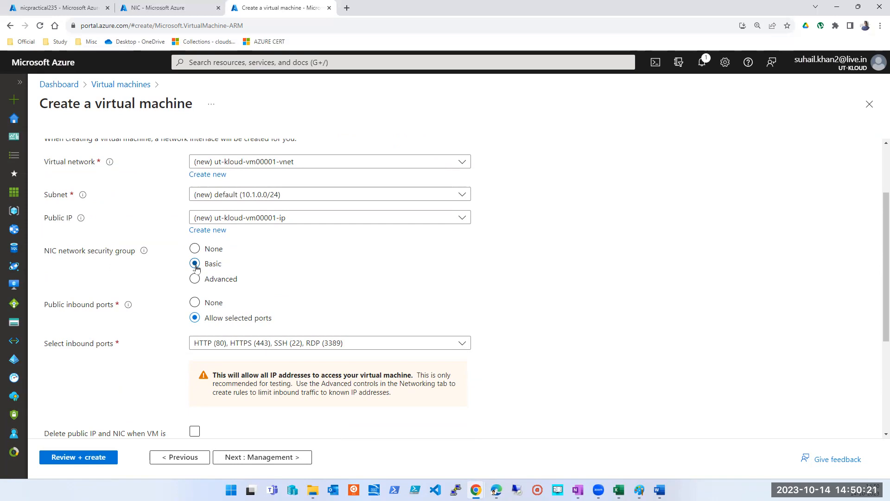
pyautogui.scroll(2, 195, 267)
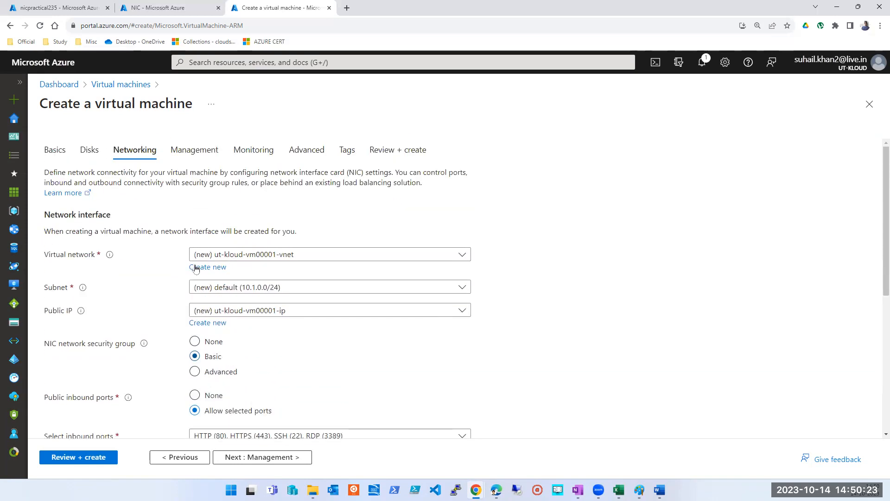
# Step: Recheck the inbound port rules and image in the basic settings, and return to the networking settings
pyautogui.click(47, 153)
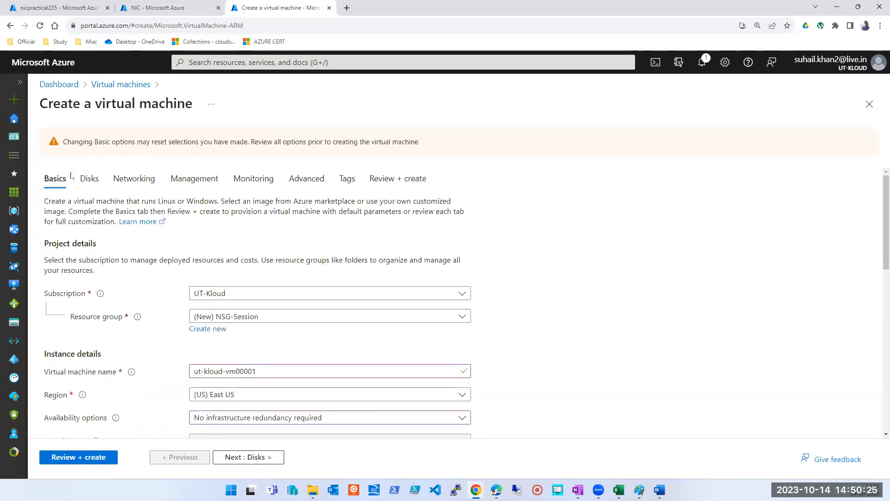
pyautogui.scroll(-5, 278, 364)
pyautogui.scroll(-5, 278, 364)
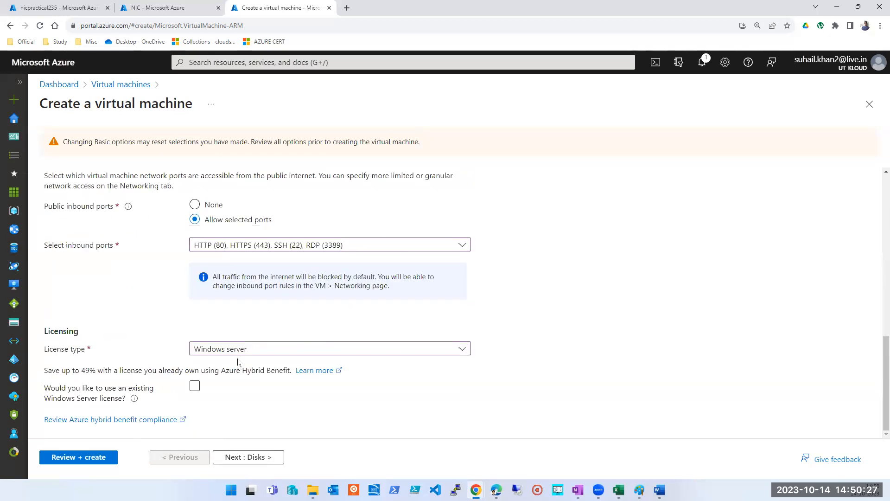
pyautogui.scroll(5, 245, 354)
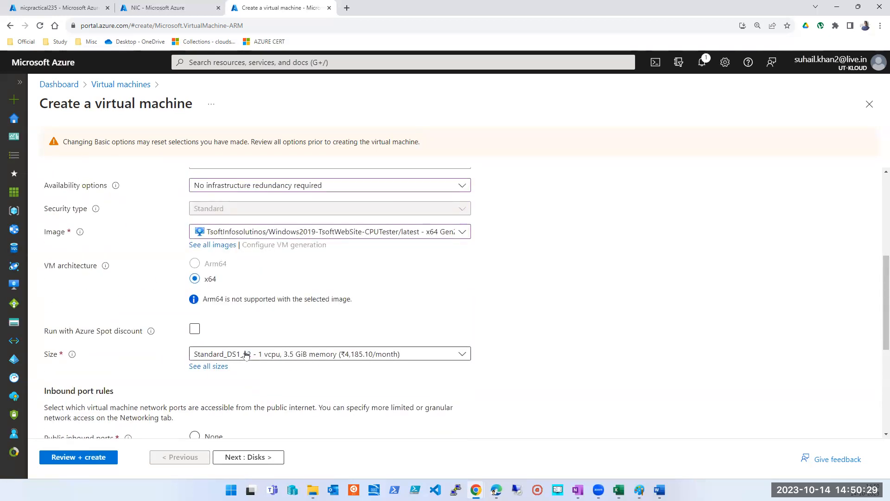
pyautogui.scroll(5, 246, 355)
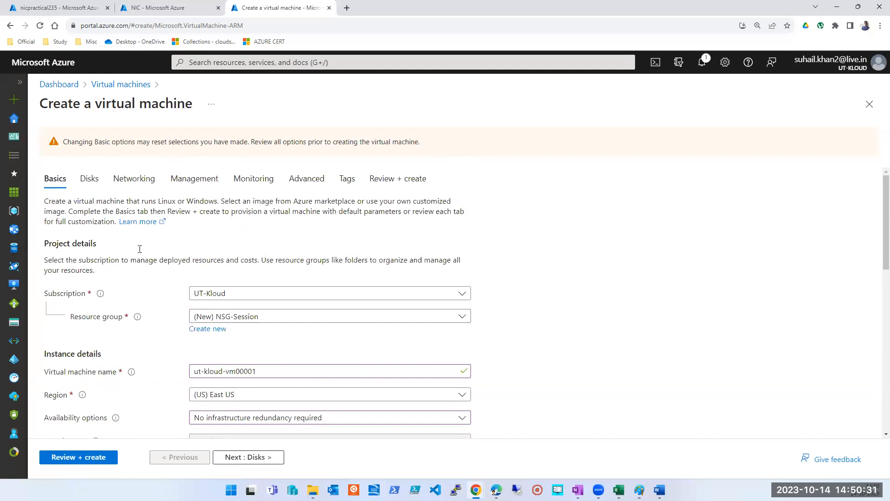
pyautogui.click(134, 179)
# Step: Try the Advanced NIC network security group option, inspect the new group's rules, and switch back to Basic
pyautogui.scroll(-1, 221, 306)
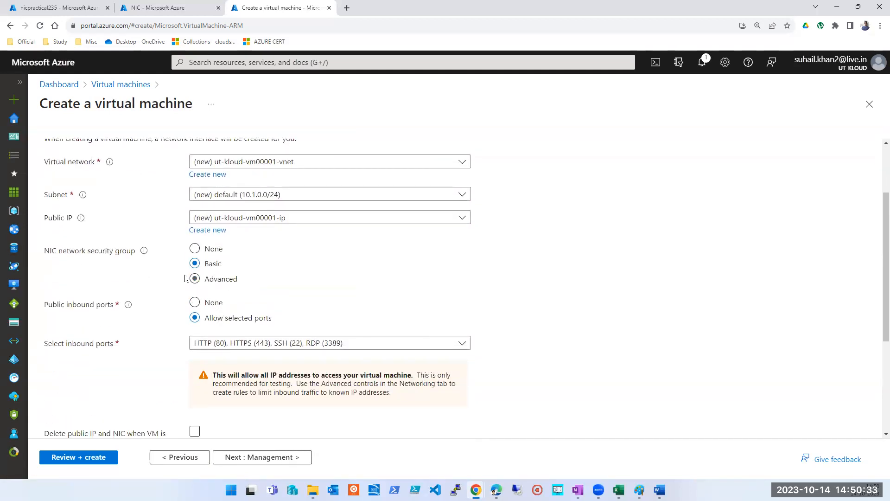
pyautogui.click(195, 278)
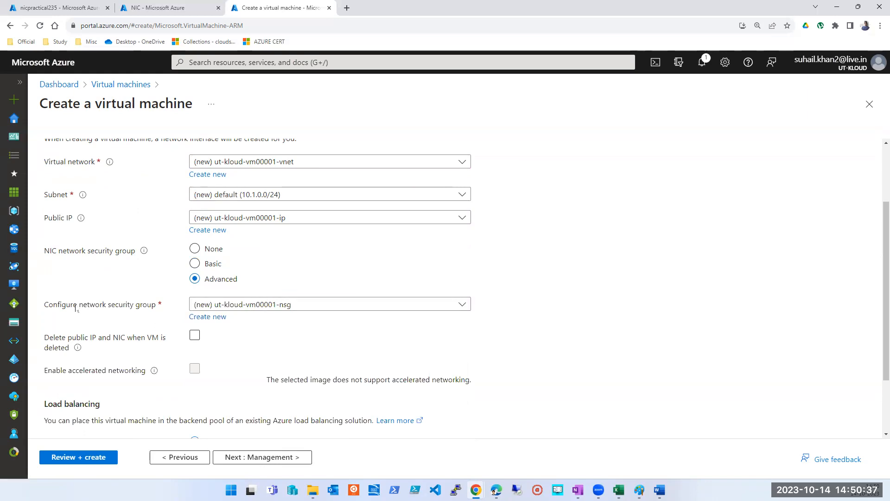
pyautogui.click(362, 308)
pyautogui.click(361, 320)
pyautogui.click(208, 318)
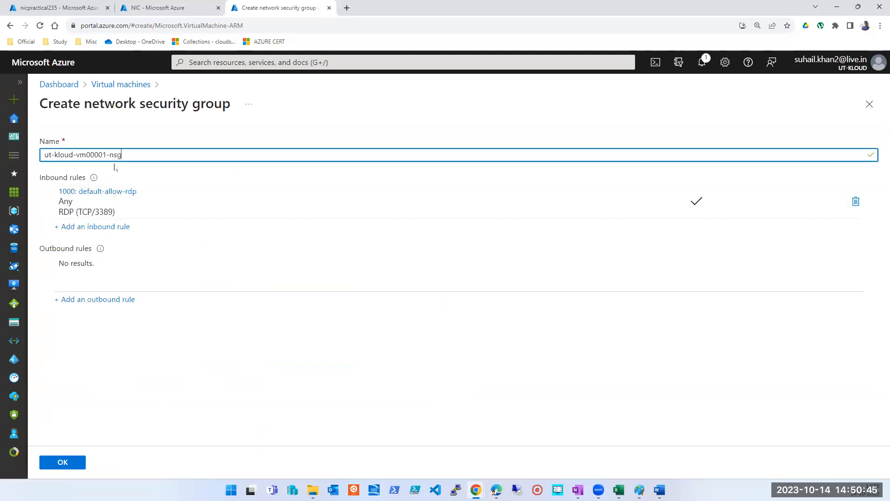
pyautogui.click(869, 103)
pyautogui.click(487, 79)
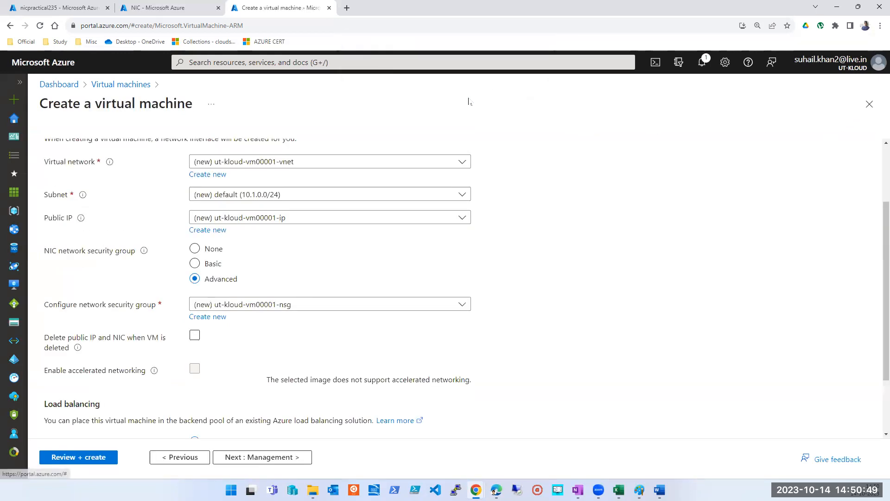
pyautogui.click(290, 309)
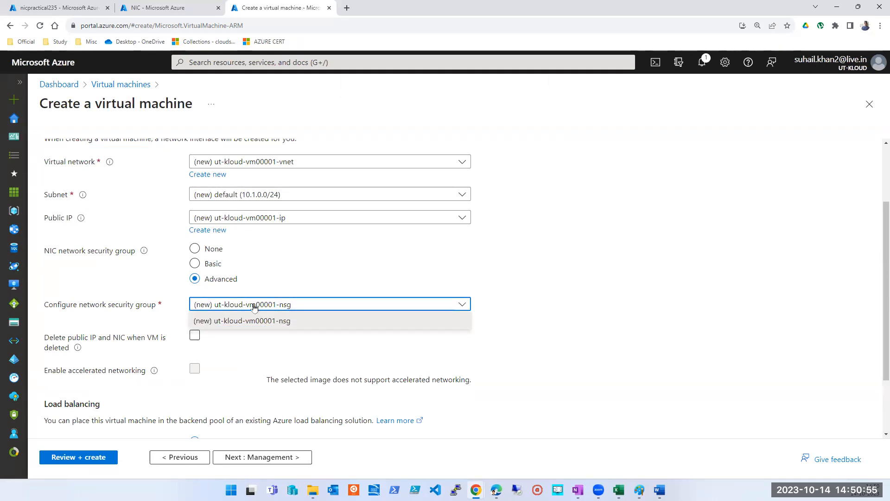
pyautogui.click(210, 264)
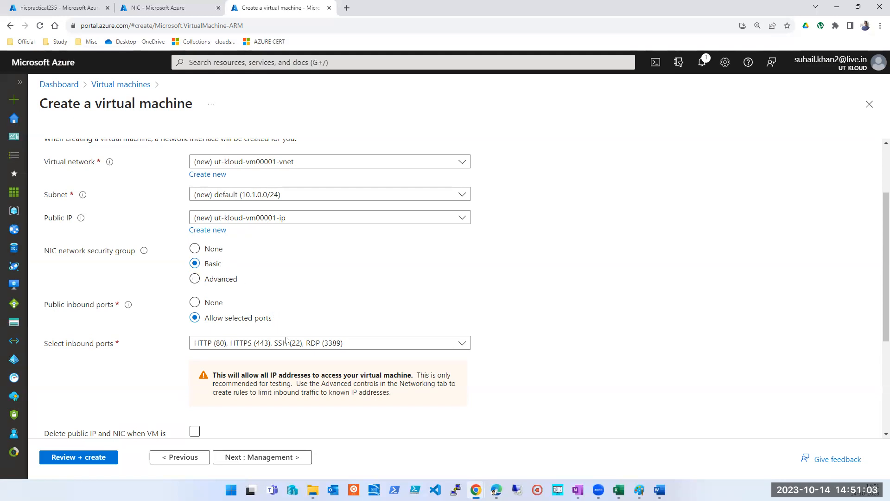
# Step: Check the selected inbound ports and the remaining network interface options under the Basic security group
pyautogui.click(312, 343)
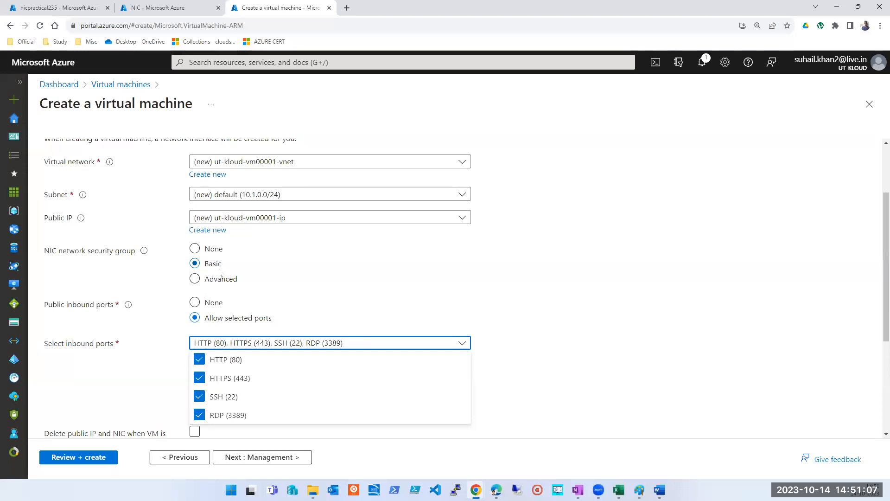
pyautogui.click(684, 306)
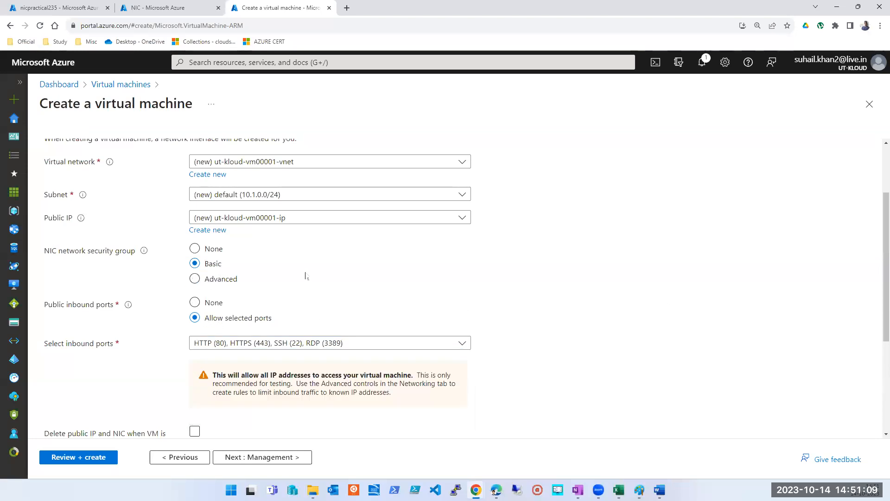
pyautogui.scroll(-2, 457, 282)
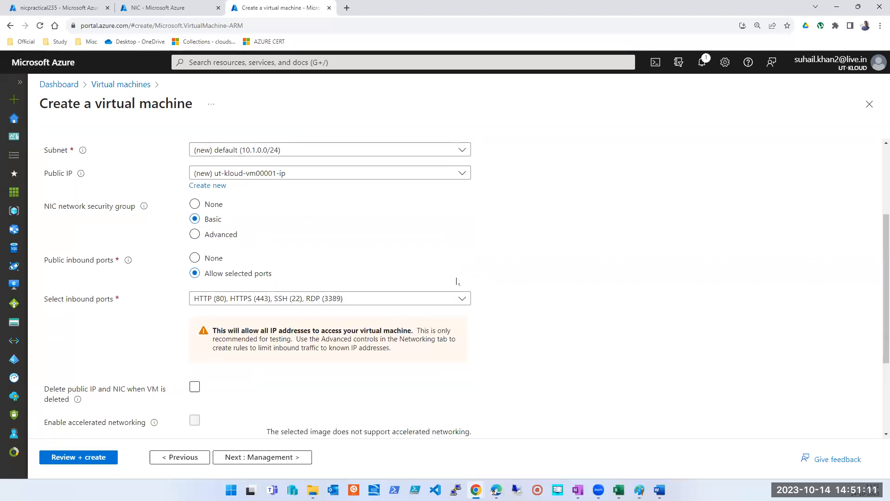
pyautogui.scroll(1, 137, 247)
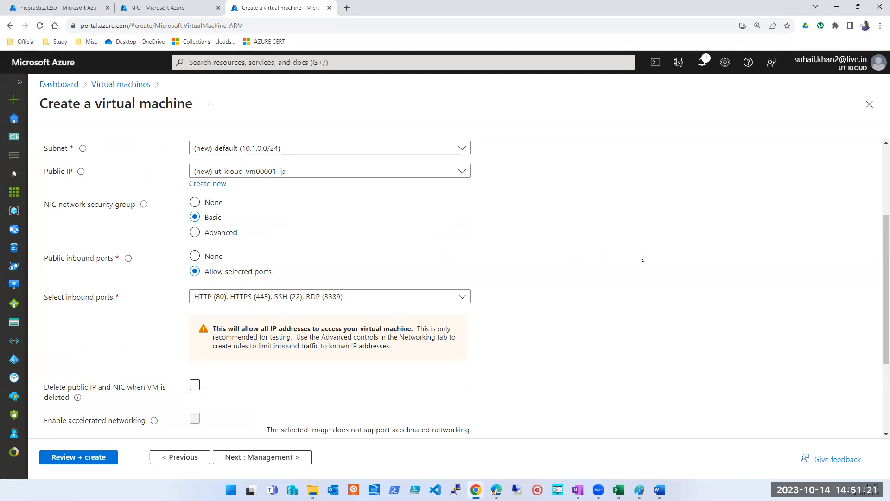
# Step: Review the inbound port choices under the Basic security group and compare them with the default NSG rules in the OneNote notes
pyautogui.scroll(-3, 637, 258)
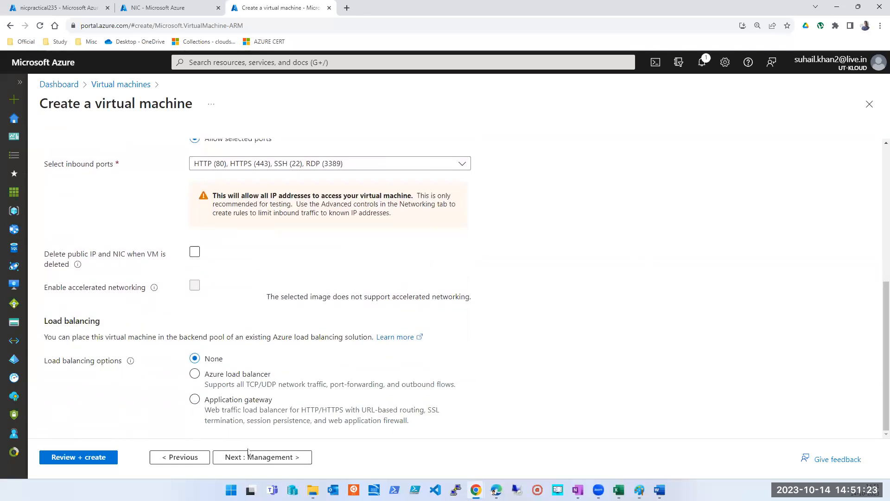
pyautogui.scroll(2, 254, 226)
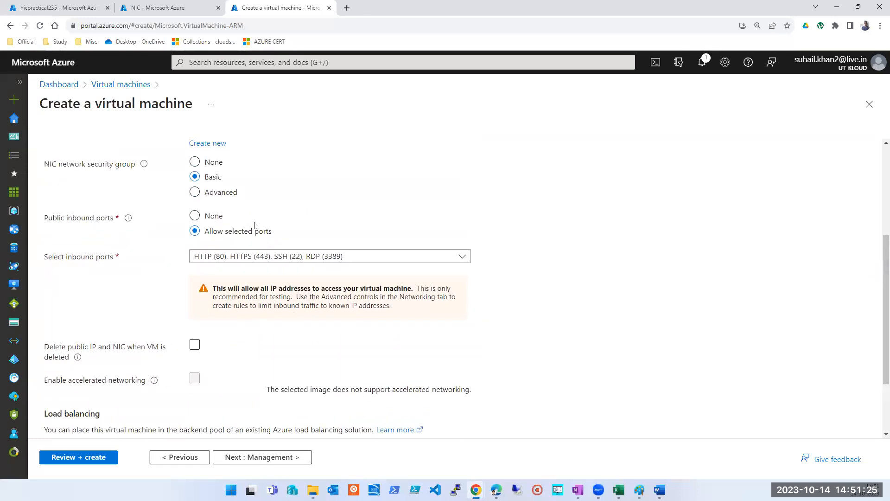
pyautogui.click(224, 257)
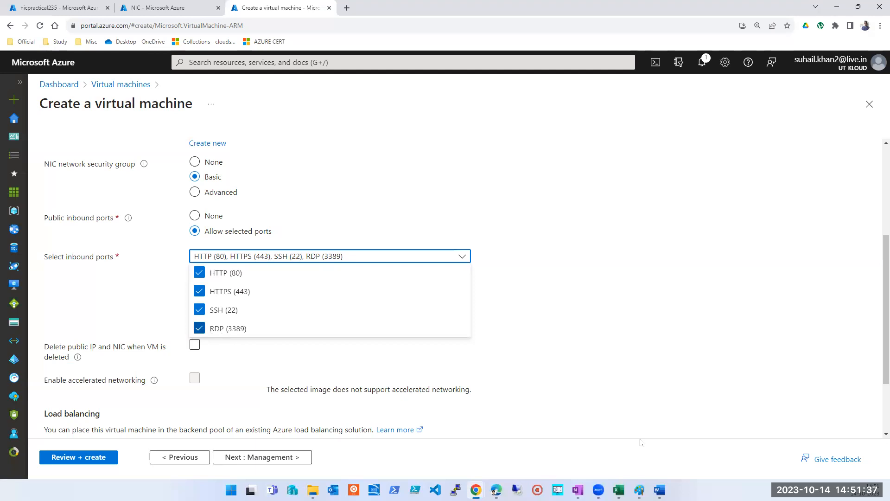
pyautogui.click(577, 489)
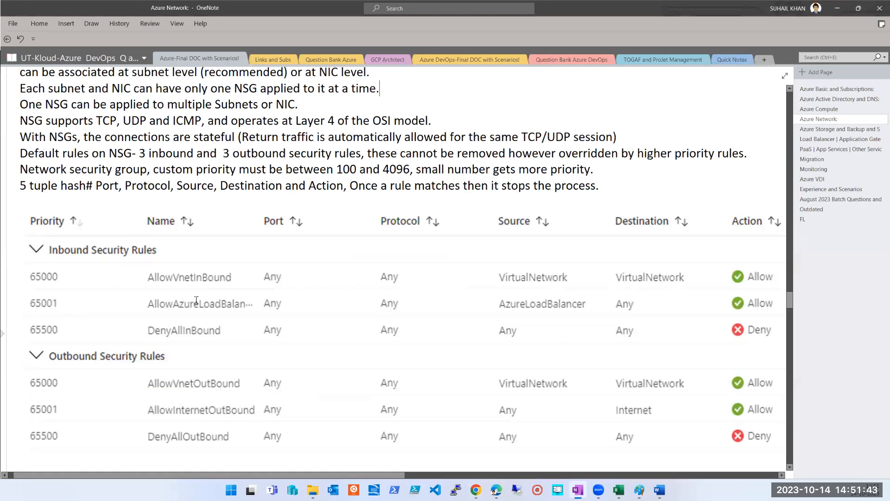
pyautogui.hotkey('alt', 'Tab')
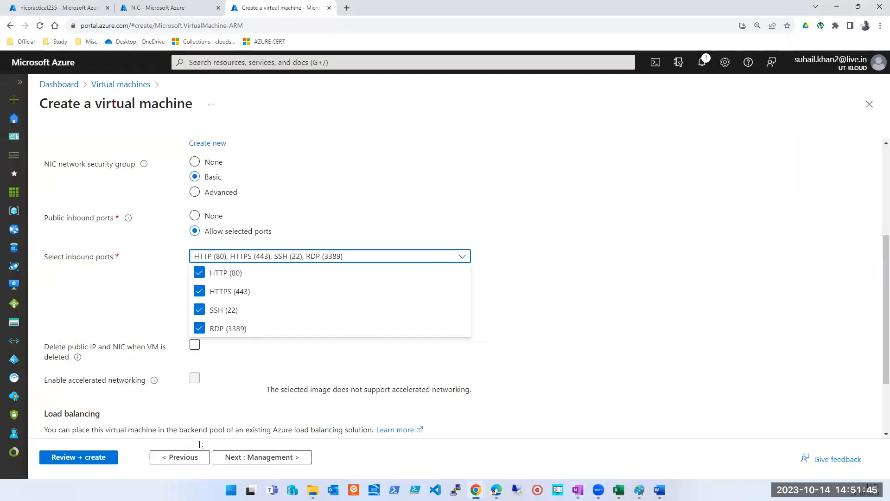
# Step: Proceed through the management and monitoring settings with their defaults and run the final validation of the virtual machine
pyautogui.click(267, 458)
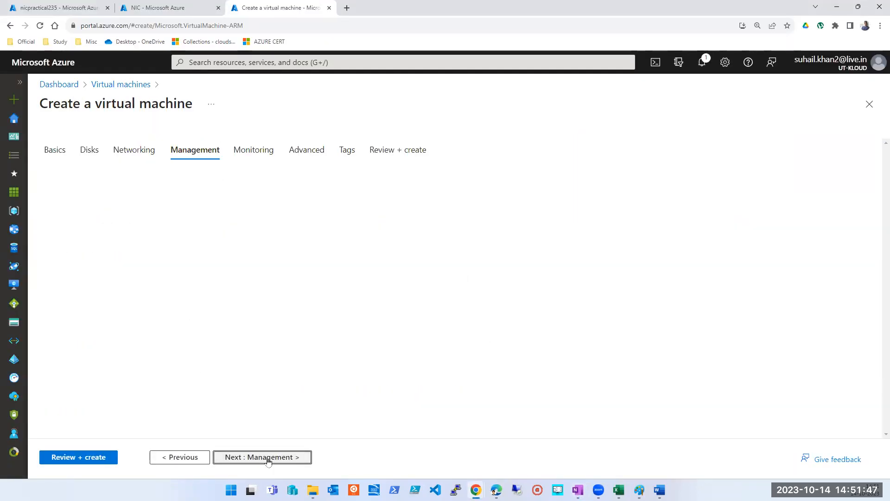
pyautogui.scroll(-3, 282, 320)
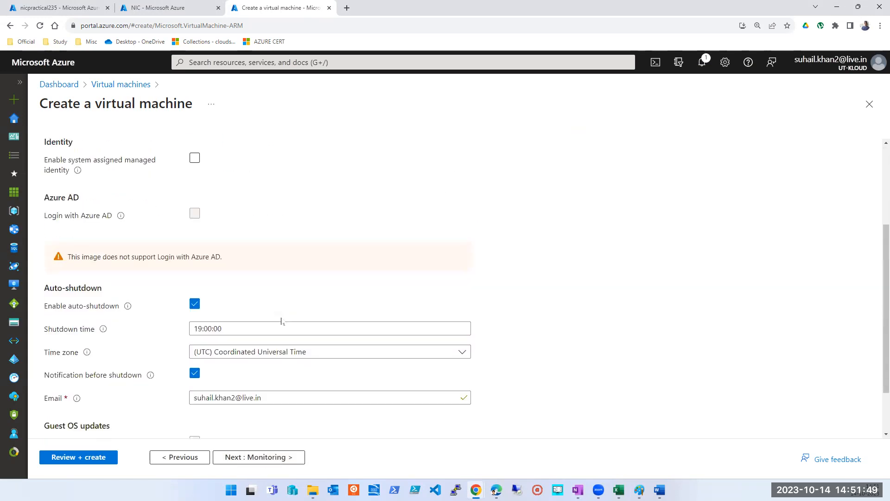
pyautogui.click(249, 458)
pyautogui.click(92, 456)
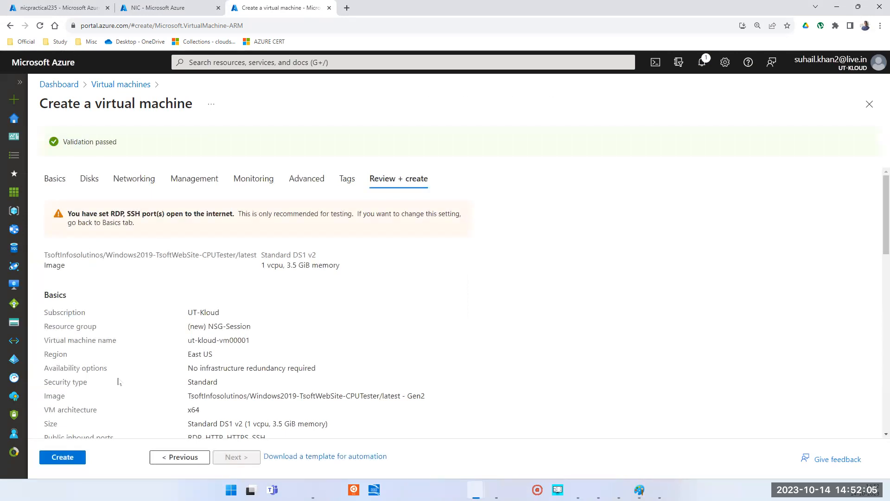
# Step: Recheck the NIC network security group setting, validate the configuration again and create the virtual machine
pyautogui.click(133, 179)
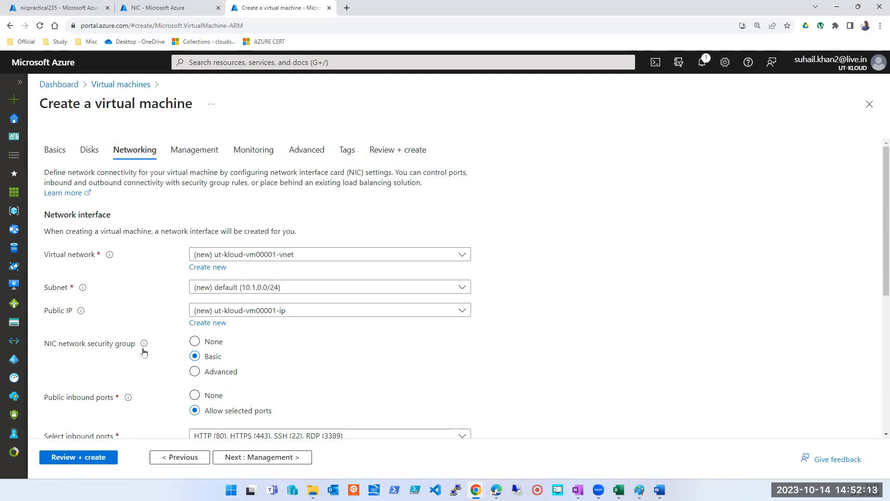
pyautogui.moveTo(141, 344)
pyautogui.click(56, 457)
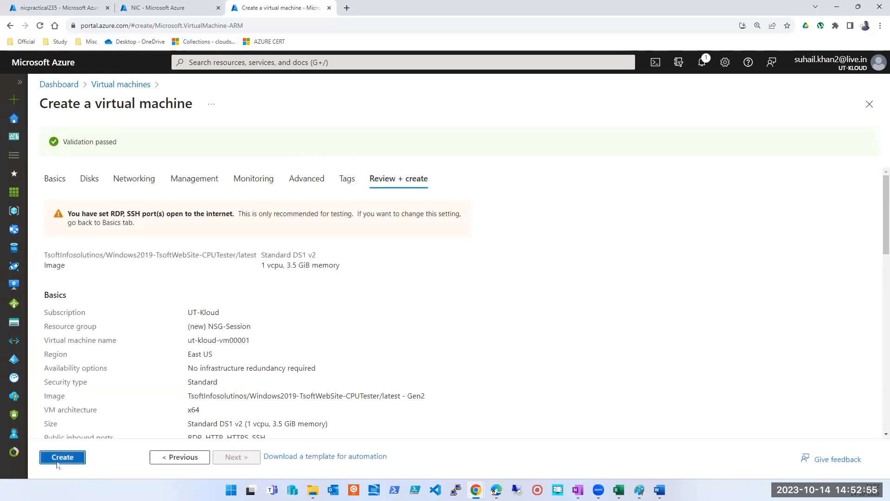
pyautogui.click(57, 463)
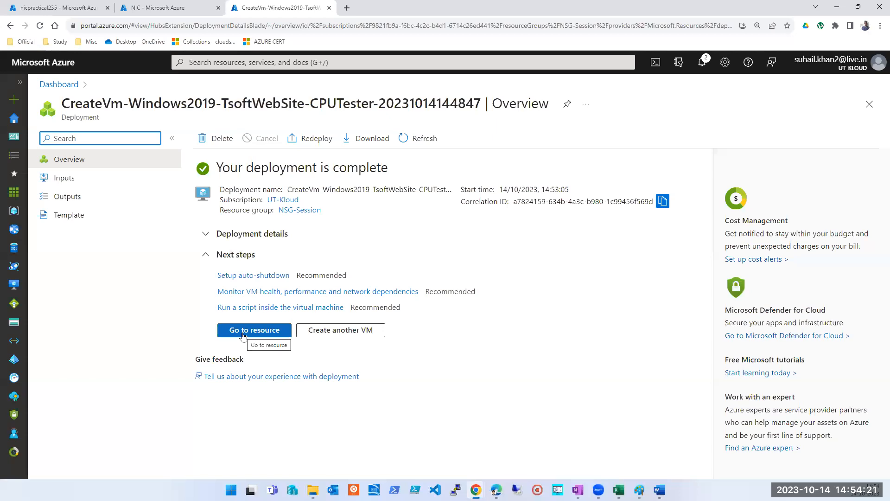
# Step: Open the deployed virtual machine's resource page and review its essentials and networking properties
pyautogui.click(243, 333)
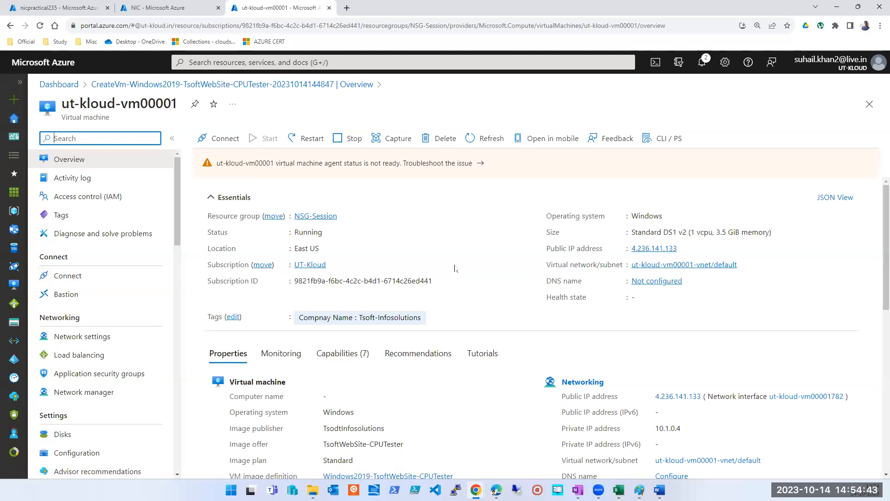
pyautogui.scroll(-2, 462, 243)
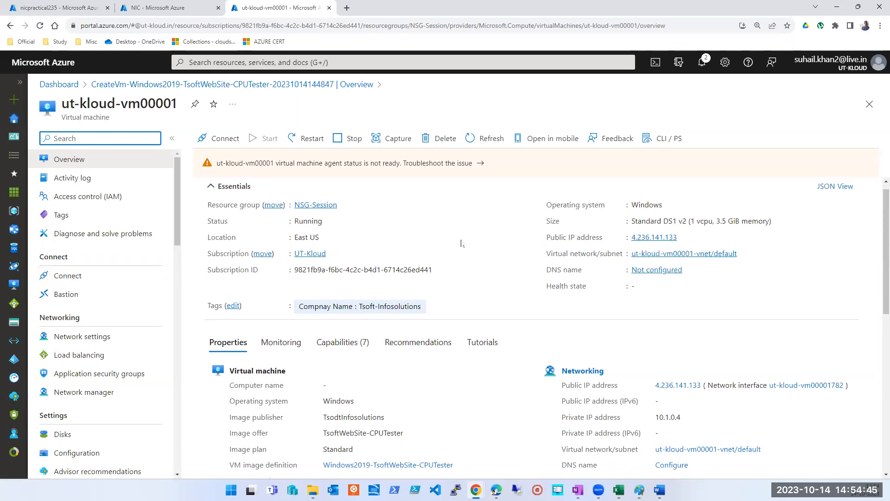
pyautogui.scroll(2, 462, 242)
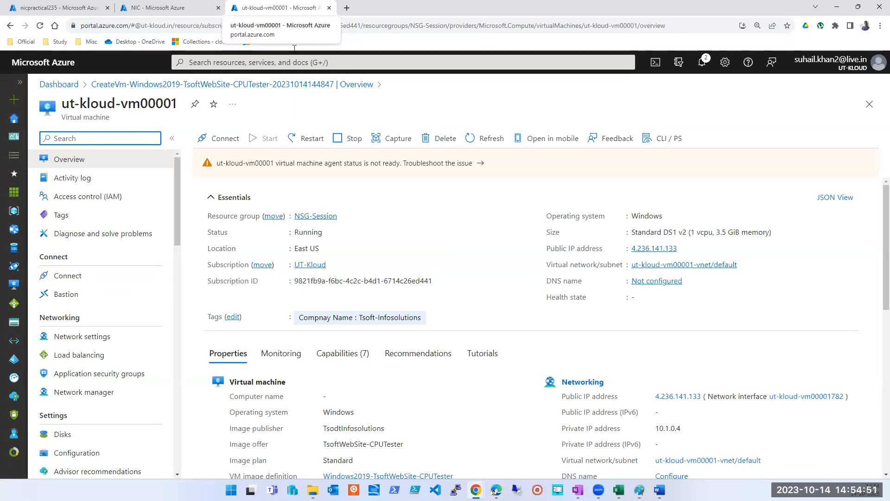
# Step: Duplicate the virtual machine's browser tab and open the list of virtual machines in it
pyautogui.rightClick(282, 7)
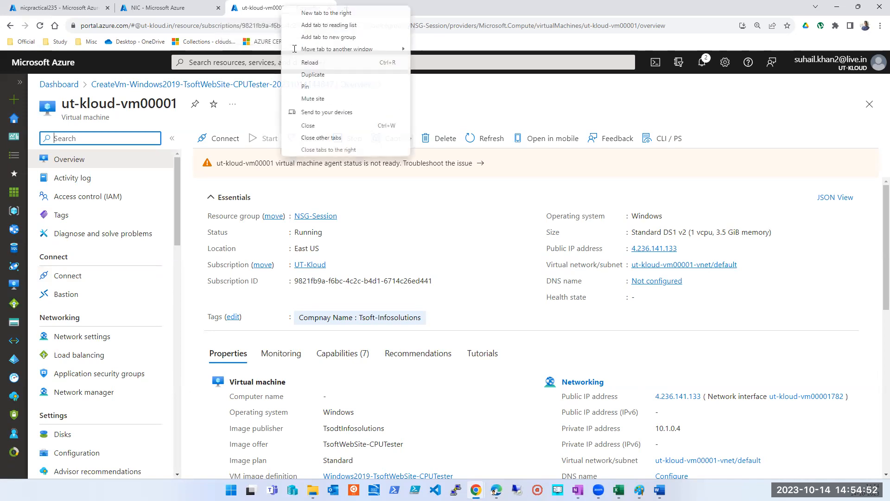
pyautogui.click(303, 74)
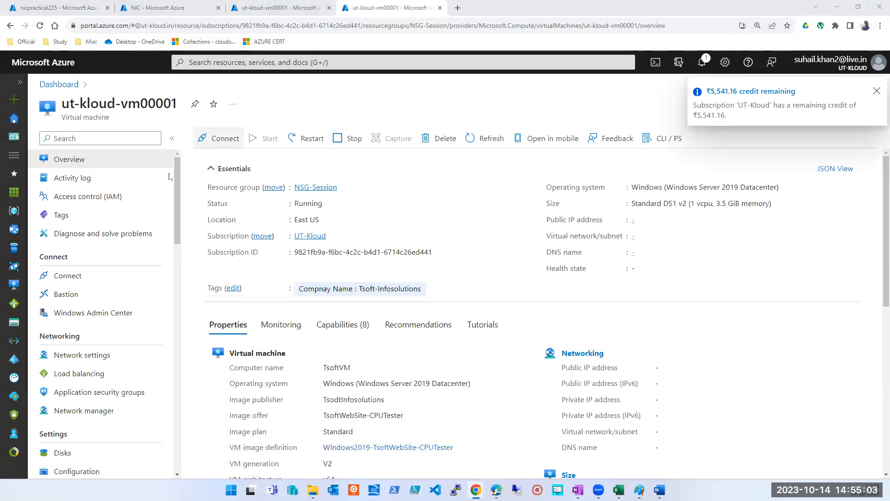
pyautogui.click(284, 63)
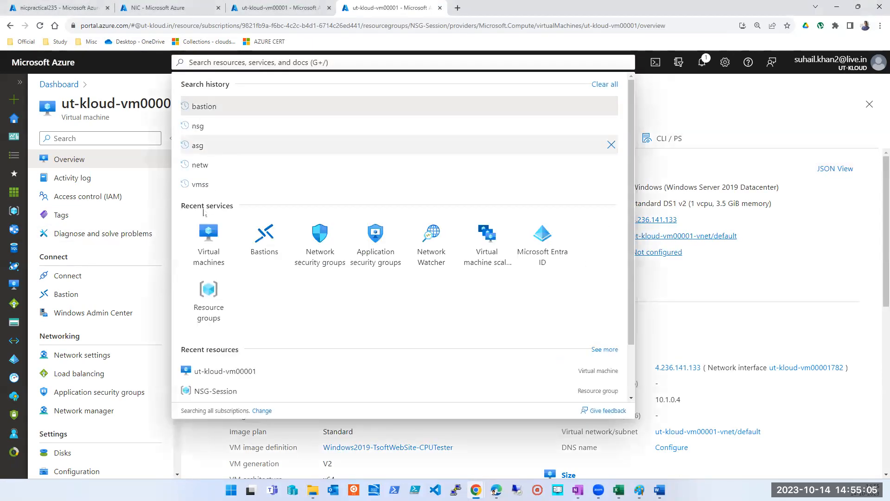
pyautogui.click(205, 244)
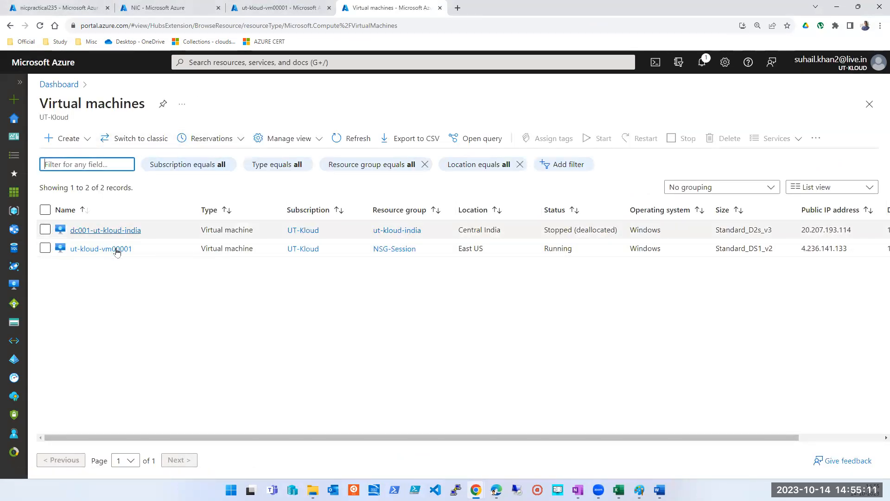
# Step: Start another Azure virtual machine in resource group NSG-Session and name it ut-kloud-clientvm001, reusing the existing VM's name prefix
pyautogui.moveTo(135, 249); pyautogui.dragTo(69, 250)
pyautogui.hotkey('ctrl', 'c')
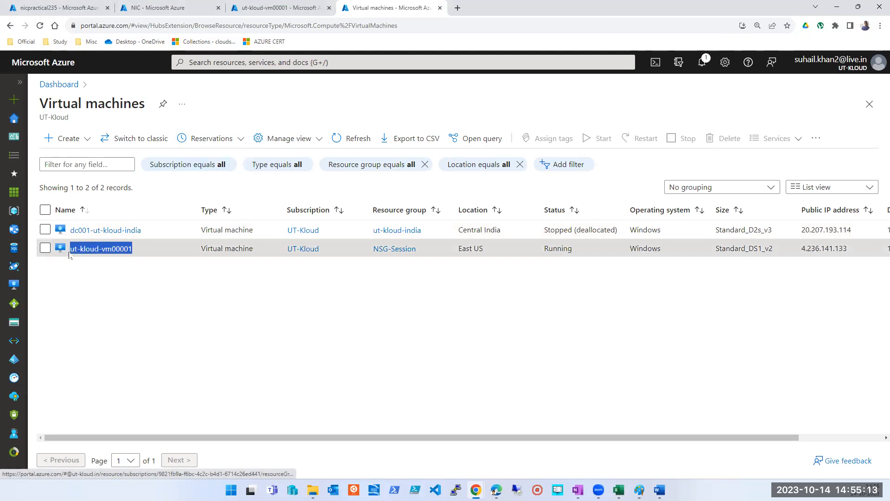
pyautogui.click(57, 137)
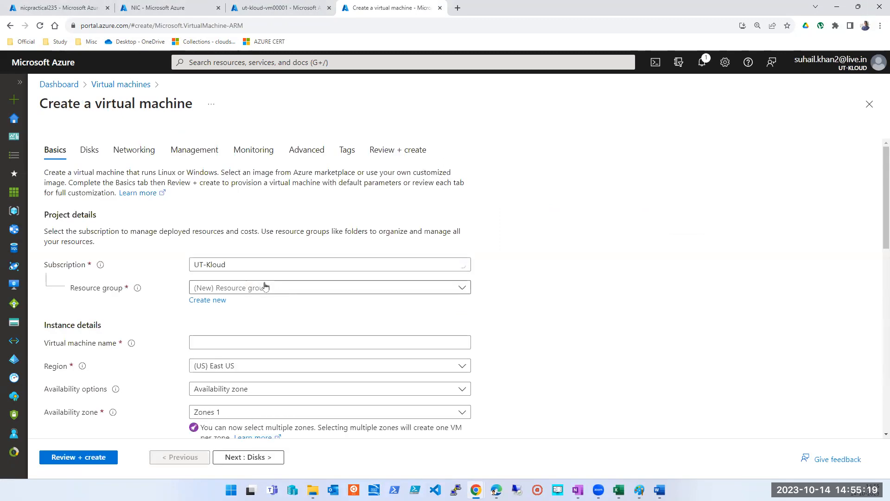
pyautogui.click(265, 286)
pyautogui.click(238, 234)
pyautogui.click(245, 343)
pyautogui.hotkey('ctrl', 'v')
pyautogui.doubleClick(229, 344)
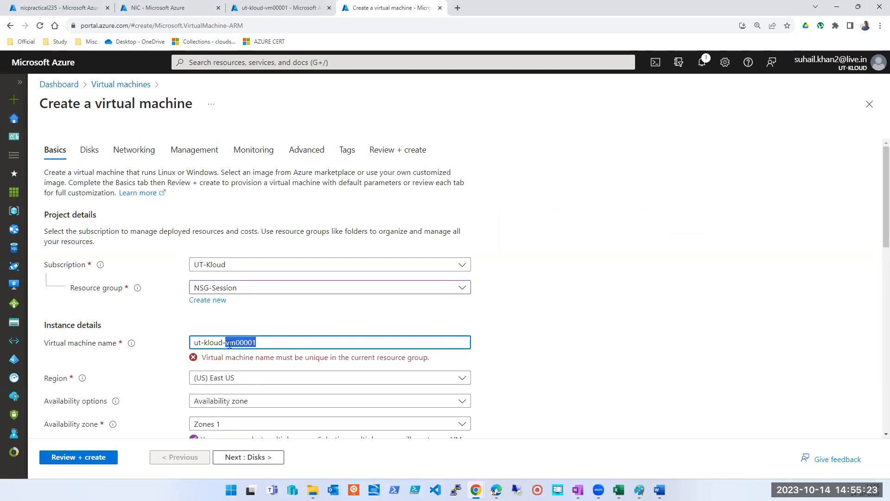
pyautogui.write('clientvm001')
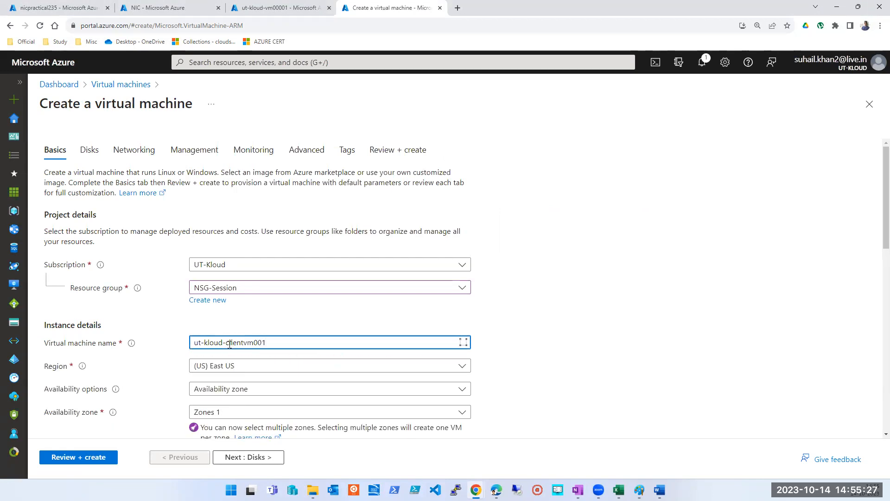
# Step: Set the availability options to No infrastructure redundancy required and the security type to Standard
pyautogui.hotkey('ctrl', 'a')
pyautogui.click(259, 390)
pyautogui.click(225, 276)
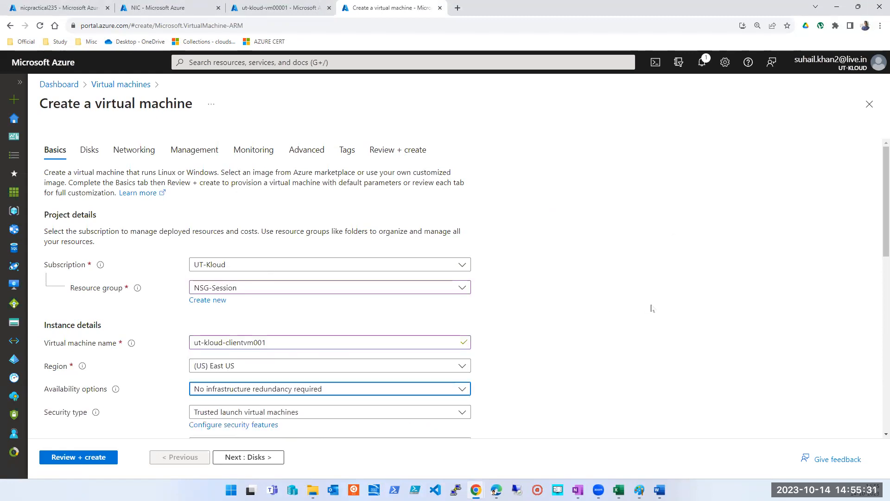
pyautogui.scroll(-3, 223, 259)
pyautogui.click(223, 255)
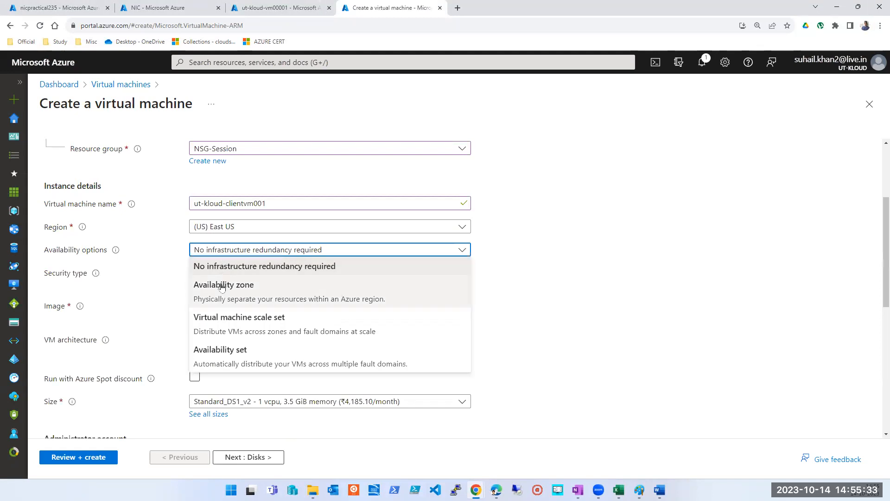
pyautogui.click(223, 284)
pyautogui.click(228, 253)
pyautogui.click(227, 267)
pyautogui.click(368, 276)
pyautogui.click(264, 302)
# Step: Choose the Windows Server 2022 Datacenter: Azure Edition Hotpatch - x64 Gen2 image for the client VM
pyautogui.click(297, 296)
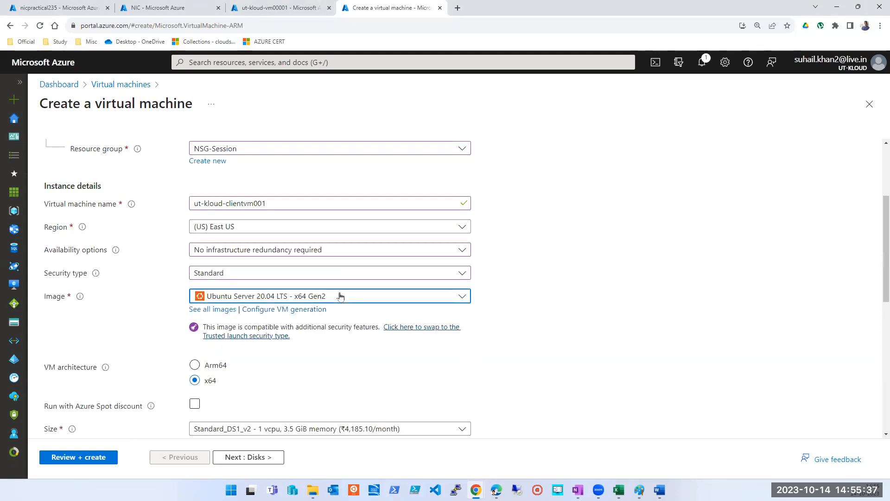
pyautogui.scroll(-1, 296, 247)
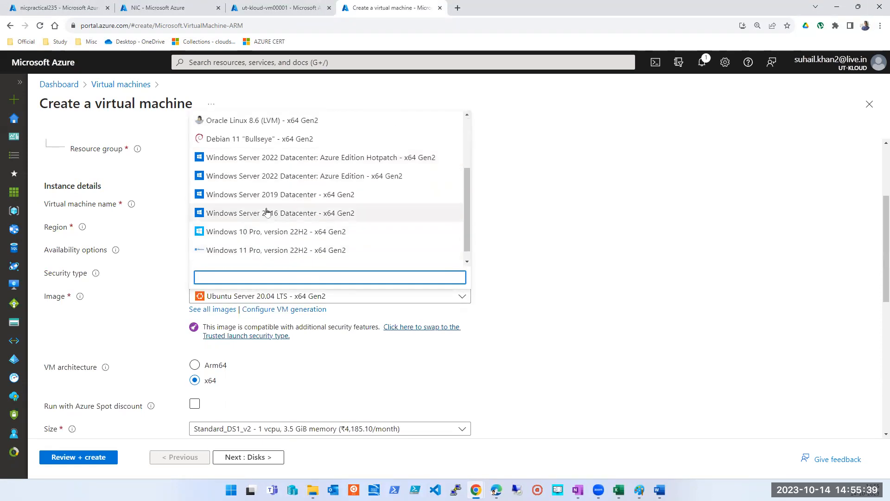
pyautogui.click(274, 159)
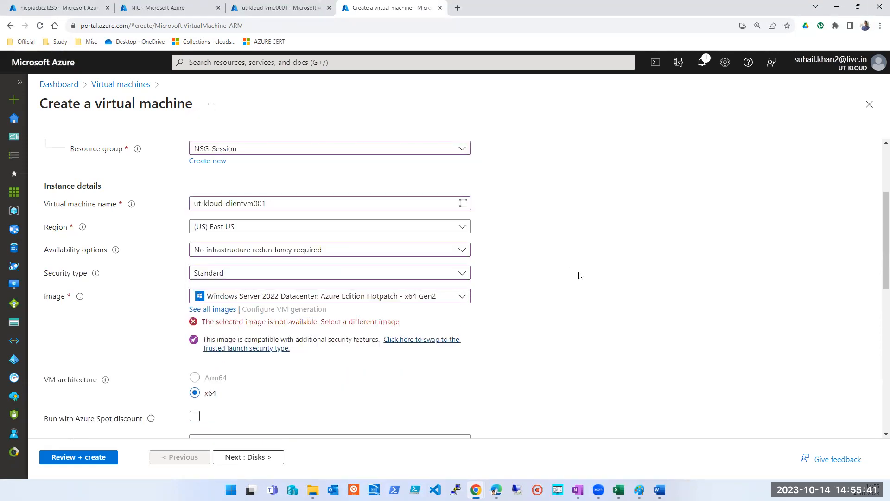
# Step: Set the administrator username to tapout, and enter and confirm the administrator account password
pyautogui.scroll(-2, 272, 343)
pyautogui.scroll(-3, 252, 366)
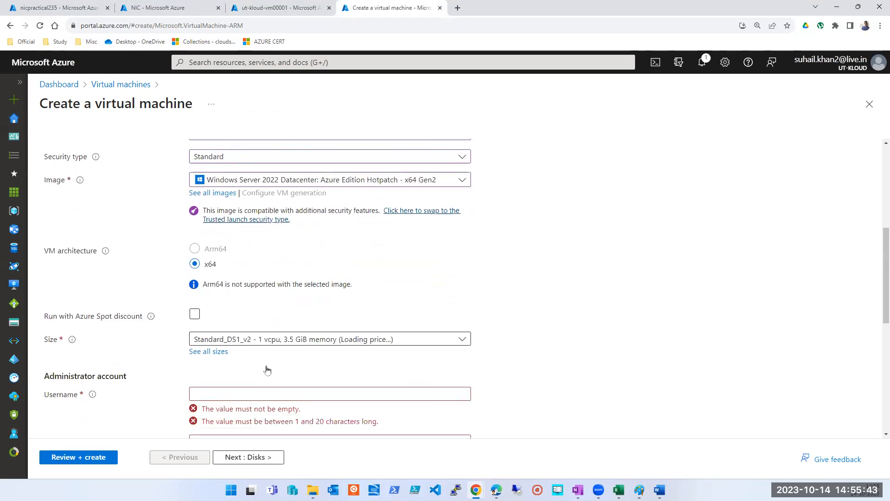
pyautogui.click(237, 277)
pyautogui.click(250, 301)
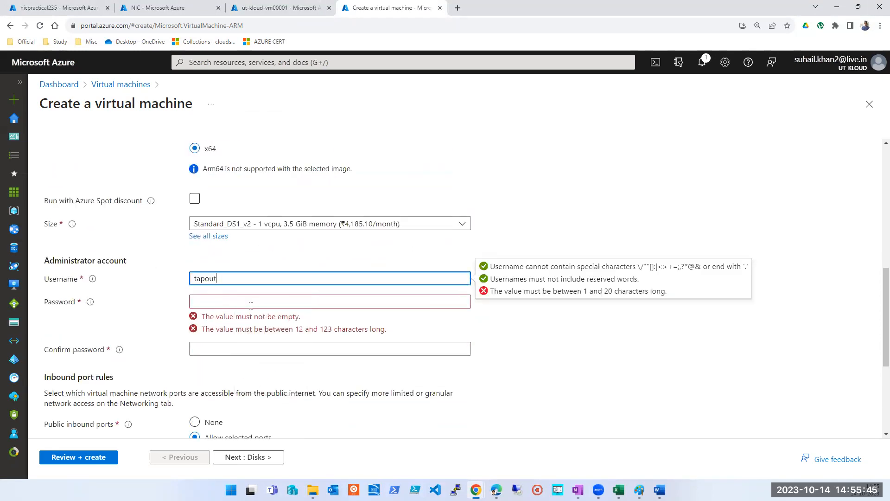
pyautogui.click(250, 304)
pyautogui.write('••••••••')
pyautogui.press('Tab')
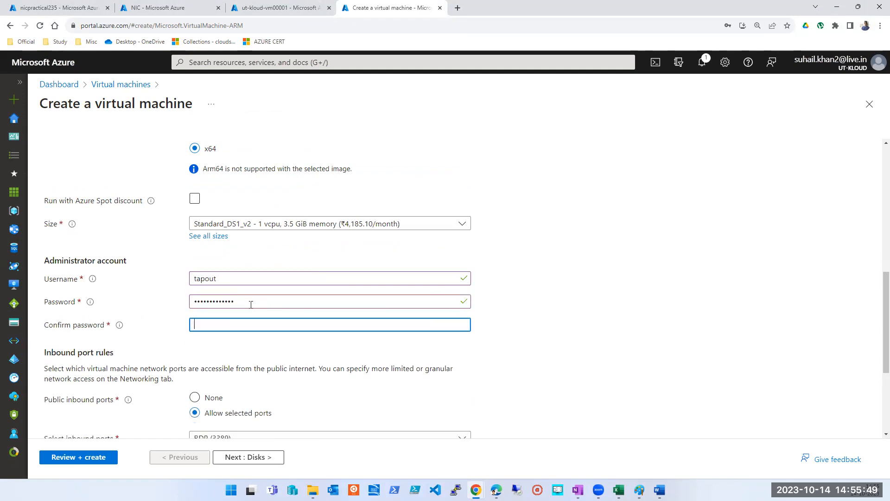
pyautogui.write('•••••')
# Step: Allow HTTP (80), HTTPS (443) and SSH (22) as public inbound ports in addition to RDP (3389)
pyautogui.scroll(-4, 251, 304)
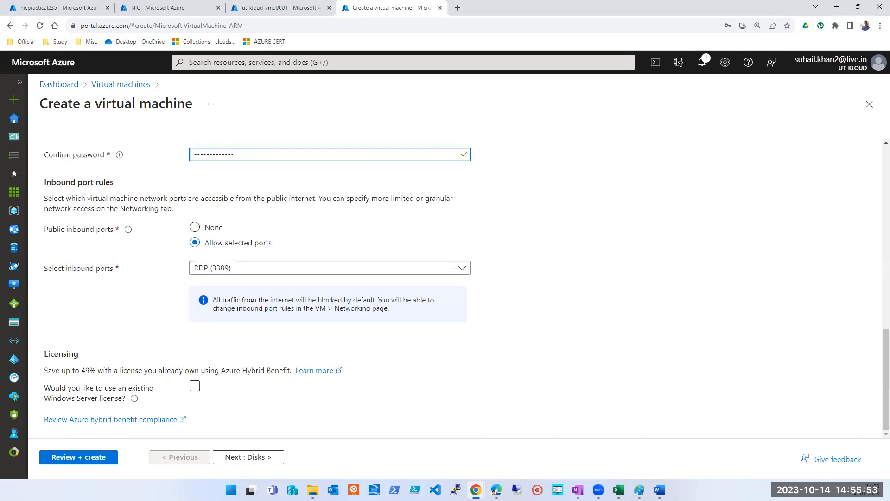
pyautogui.click(244, 269)
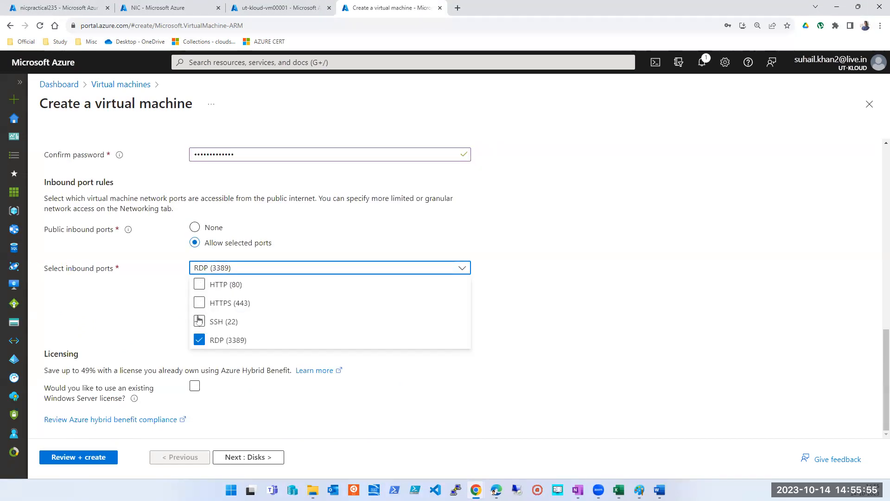
pyautogui.click(199, 321)
pyautogui.click(199, 321)
pyautogui.click(199, 302)
pyautogui.click(200, 320)
pyautogui.click(199, 303)
pyautogui.click(199, 321)
pyautogui.click(199, 321)
pyautogui.click(199, 303)
pyautogui.click(199, 285)
pyautogui.click(165, 304)
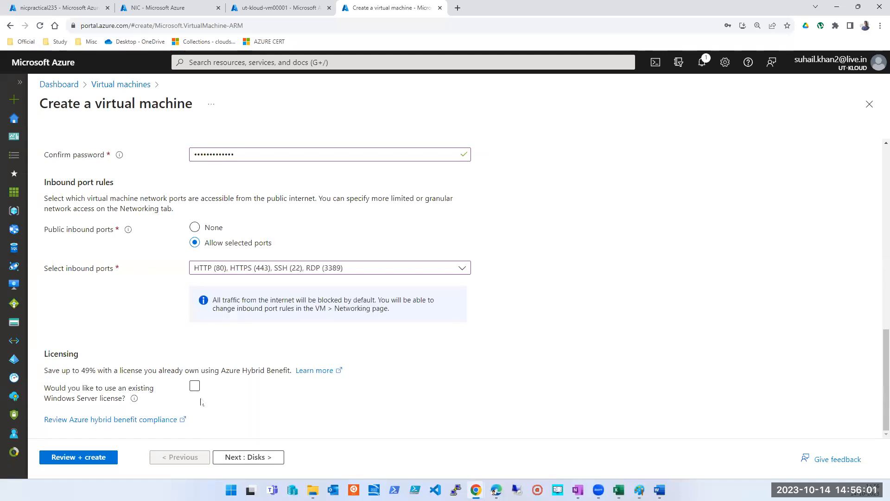
# Step: Continue to the disk settings, ignore the deployment recommendations and review the OS disk and data disk options
pyautogui.click(228, 456)
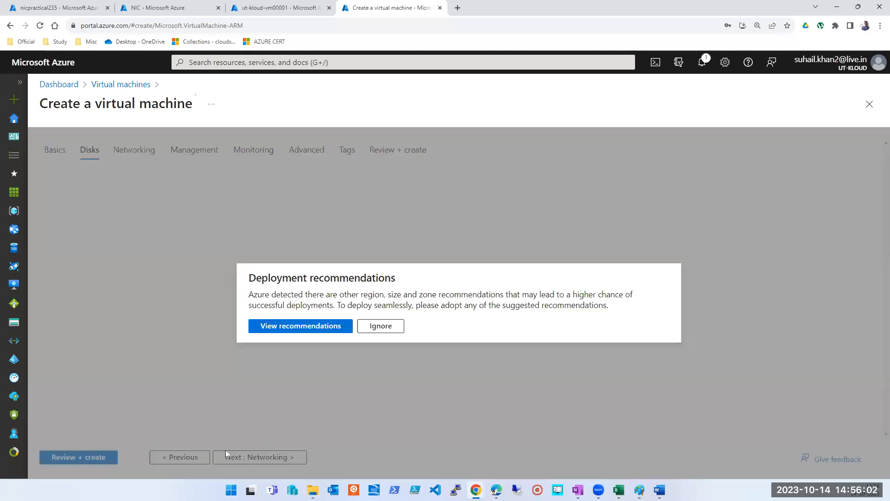
pyautogui.click(371, 327)
pyautogui.scroll(-3, 279, 306)
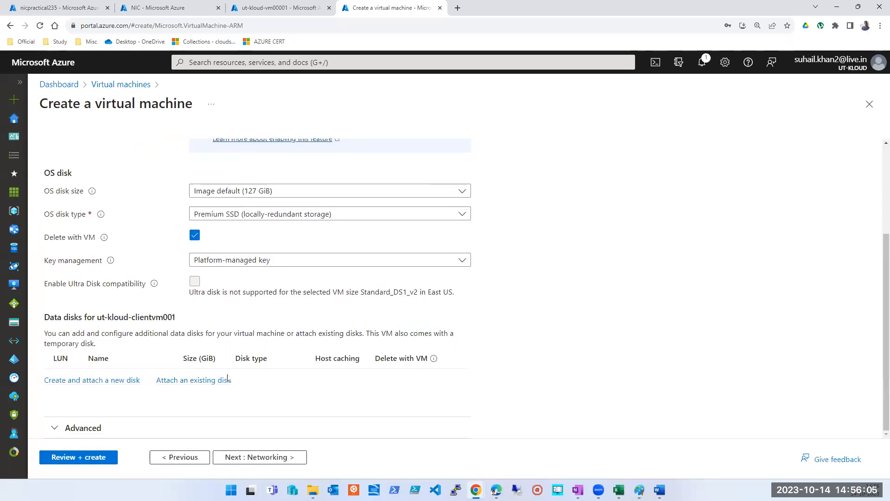
# Step: Continue to the networking settings, select the ut-kloud-vm00001-vnet virtual network and check which subnets it offers
pyautogui.click(249, 452)
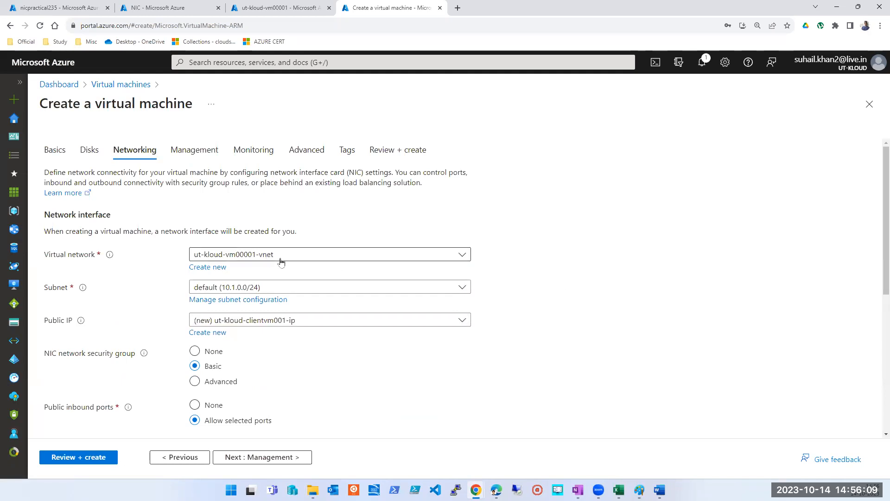
pyautogui.click(321, 260)
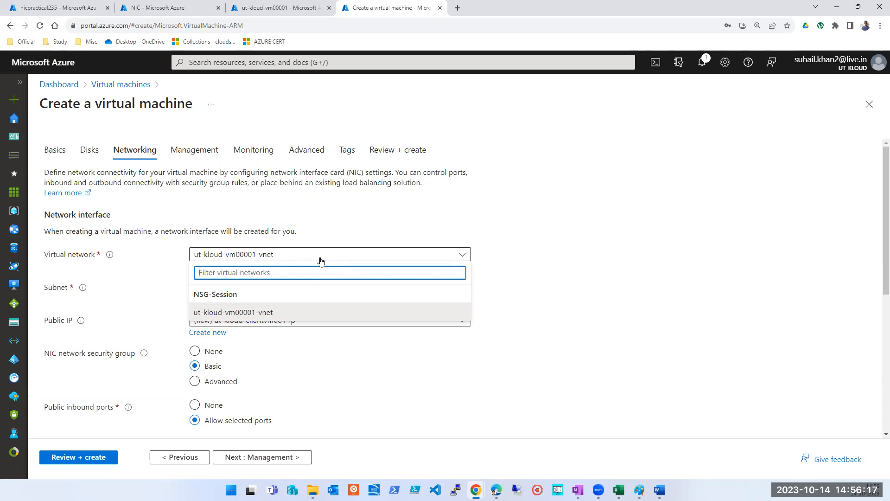
pyautogui.click(223, 314)
pyautogui.click(384, 286)
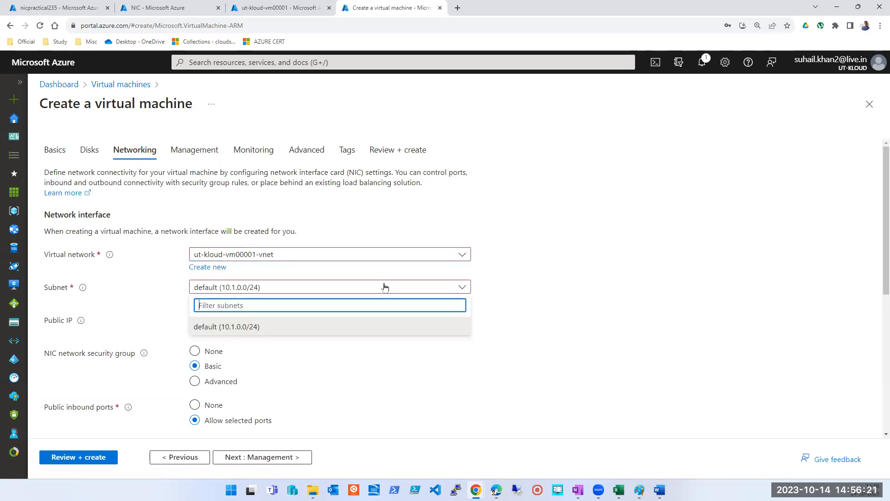
pyautogui.click(384, 286)
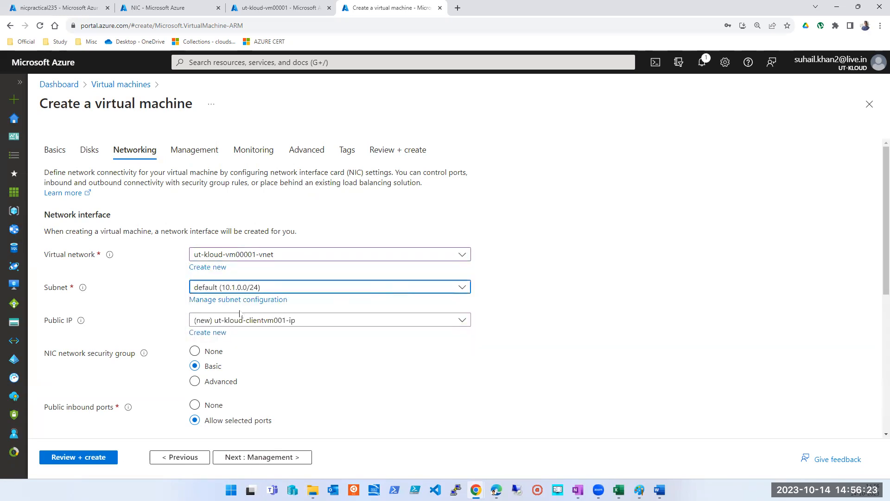
# Step: Add a subnet named clientsubnet to ut-kloud-vm00001-vnet, keeping its network security group set to None
pyautogui.click(220, 300)
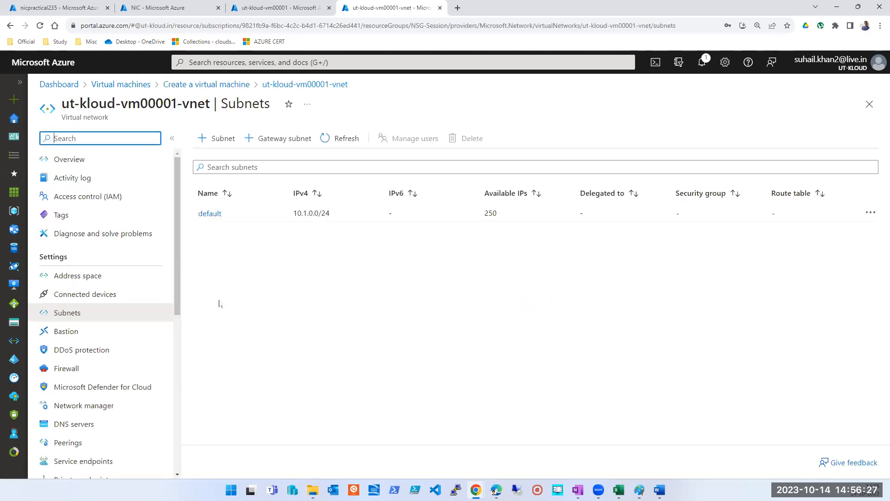
pyautogui.click(217, 135)
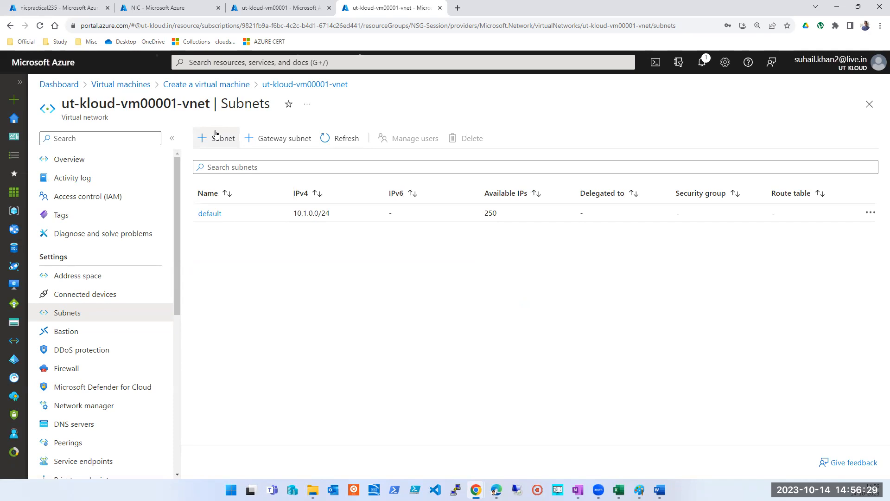
pyautogui.click(592, 139)
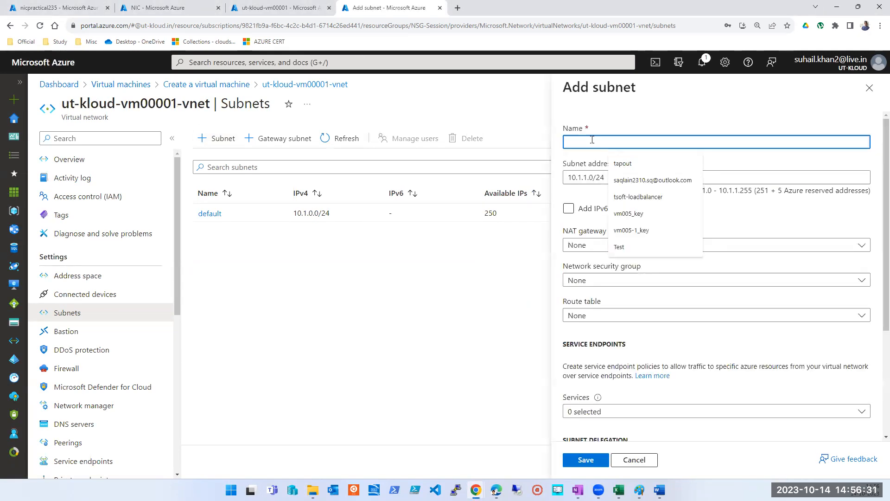
pyautogui.write('clientsubnet')
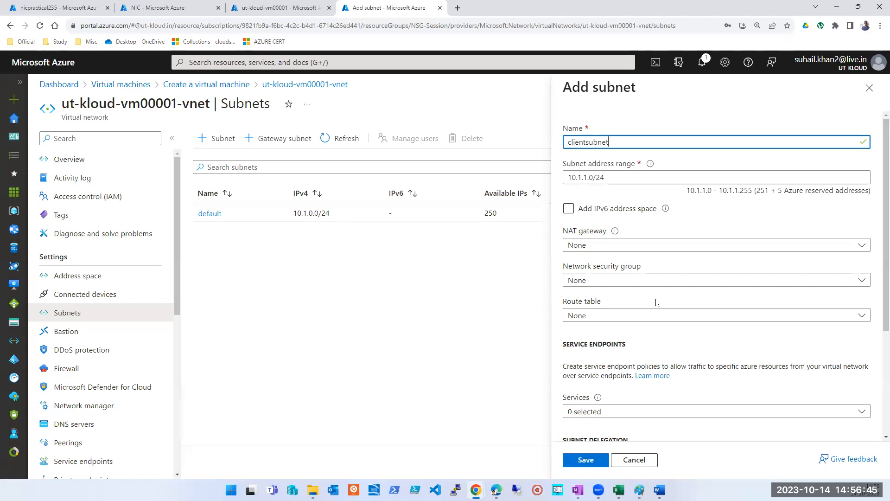
pyautogui.click(614, 284)
pyautogui.click(614, 284)
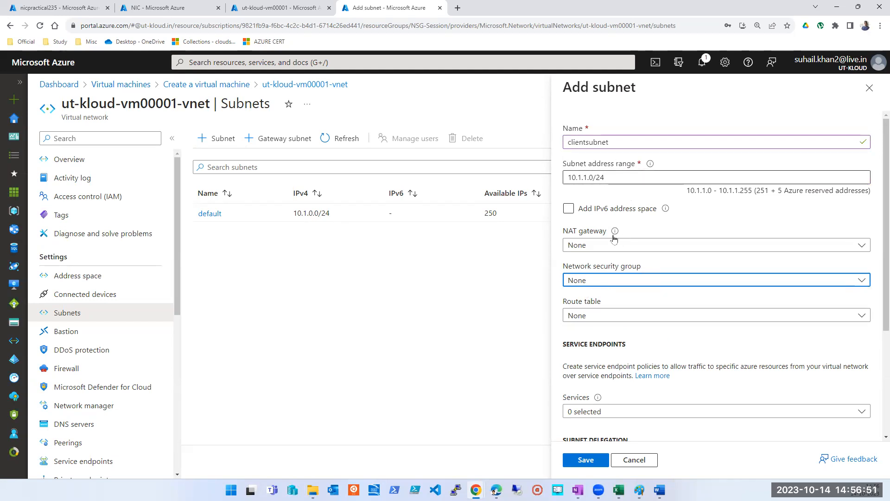
pyautogui.click(620, 281)
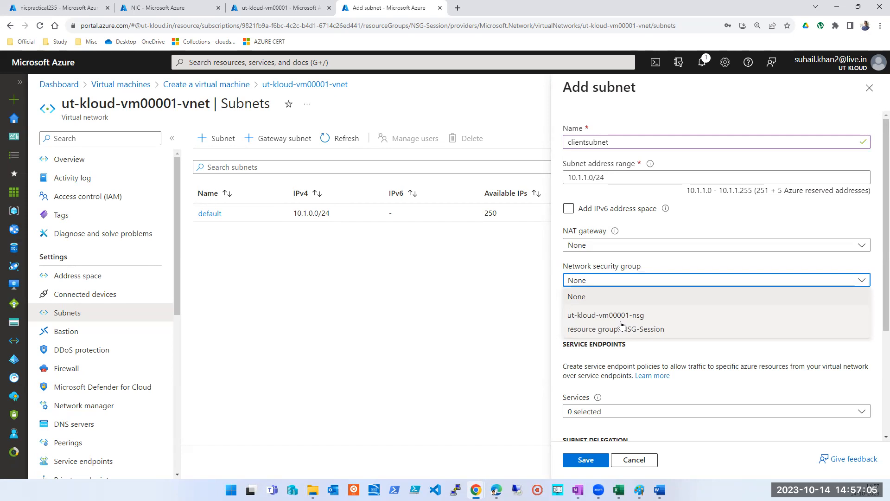
pyautogui.click(634, 282)
pyautogui.click(603, 459)
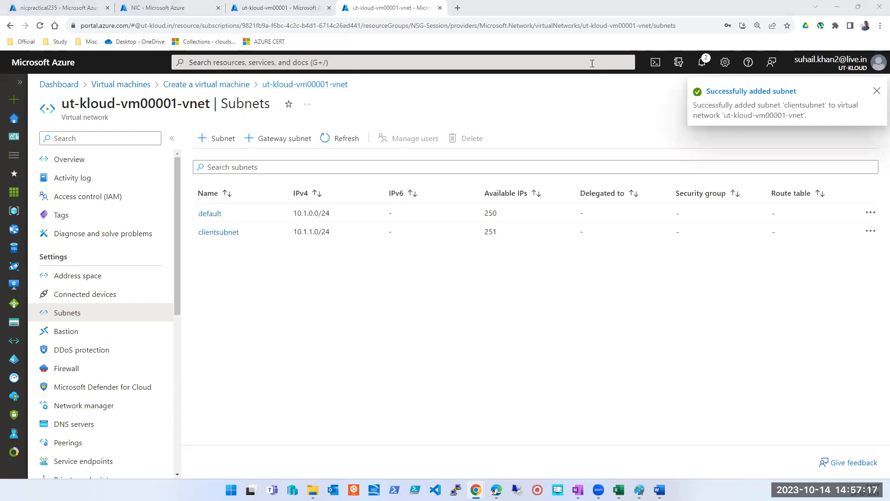
# Step: Return to the virtual machine setup and assign the client VM to clientsubnet (10.1.1.0/24)
pyautogui.click(255, 8)
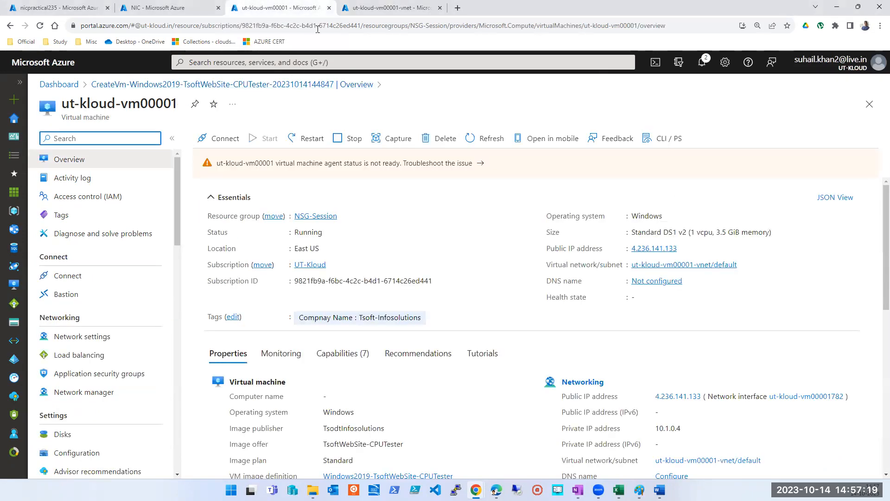
pyautogui.click(354, 5)
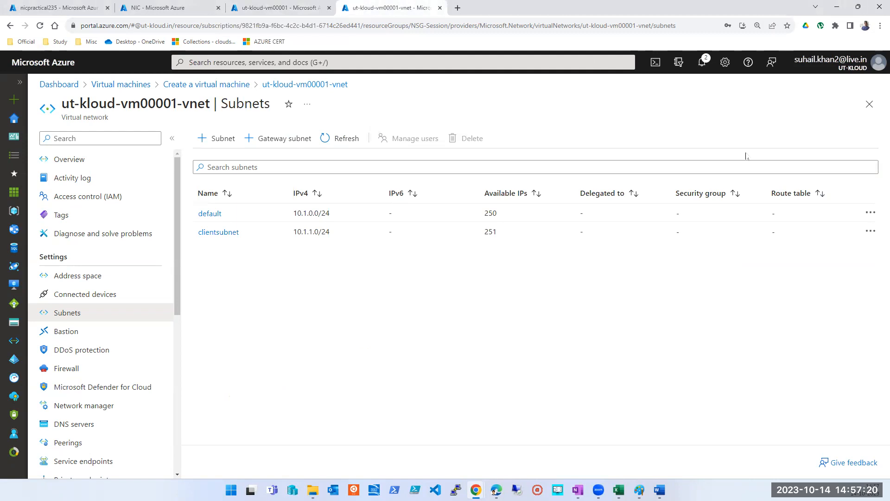
pyautogui.click(862, 110)
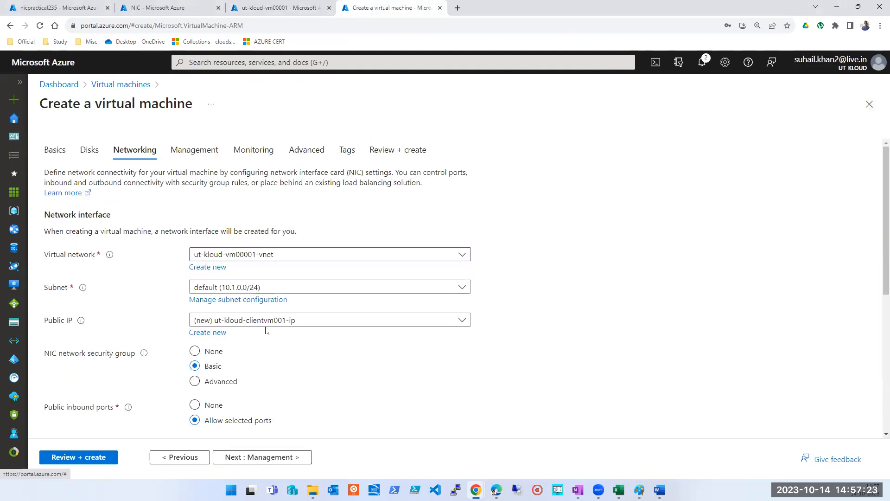
pyautogui.click(302, 288)
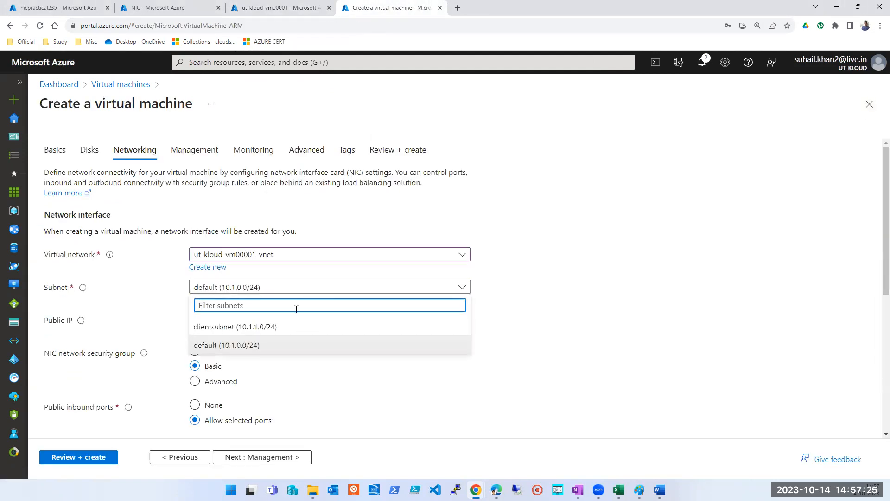
pyautogui.click(238, 327)
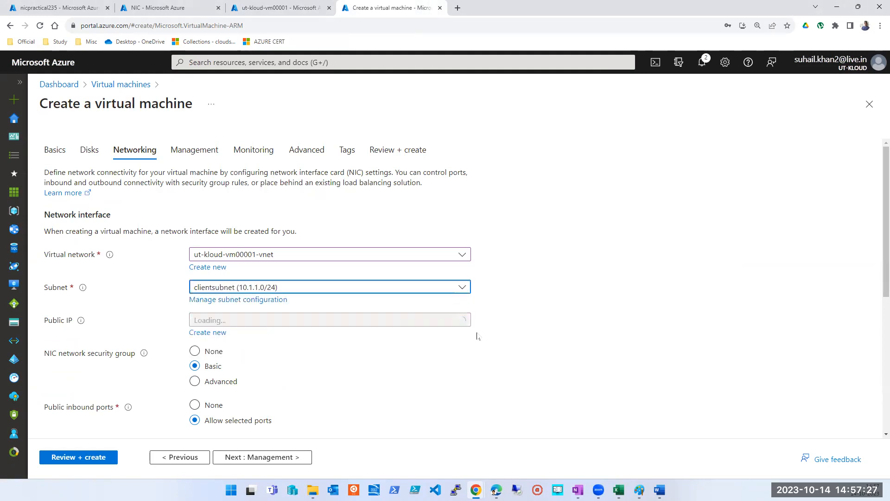
# Step: Set the NIC network security group to Advanced and keep the new ut-kloud-clientvm001-nsg group
pyautogui.scroll(-2, 399, 371)
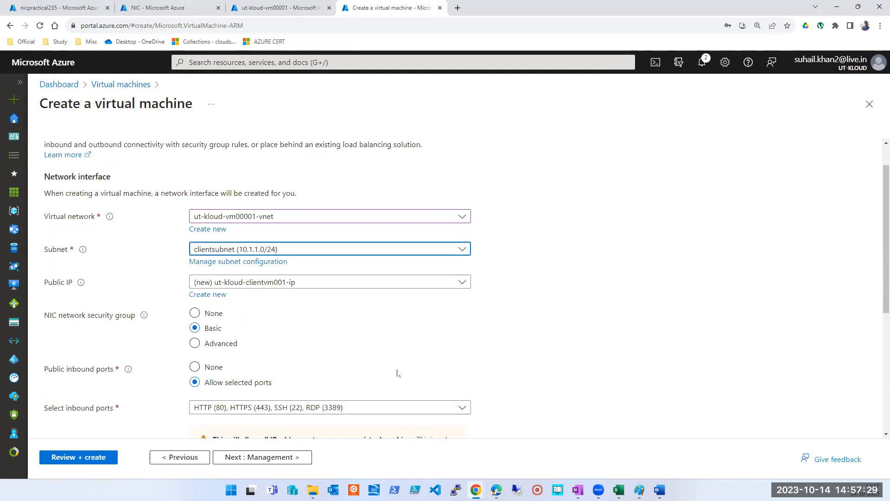
pyautogui.click(194, 287)
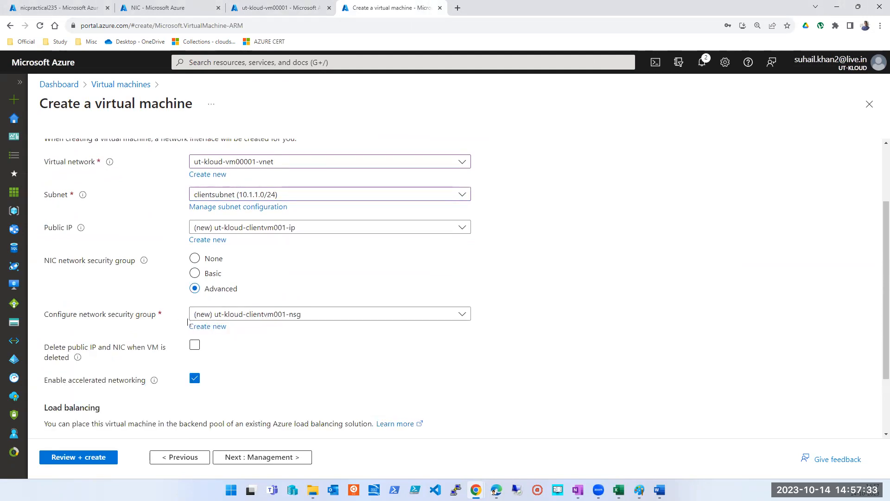
pyautogui.click(324, 314)
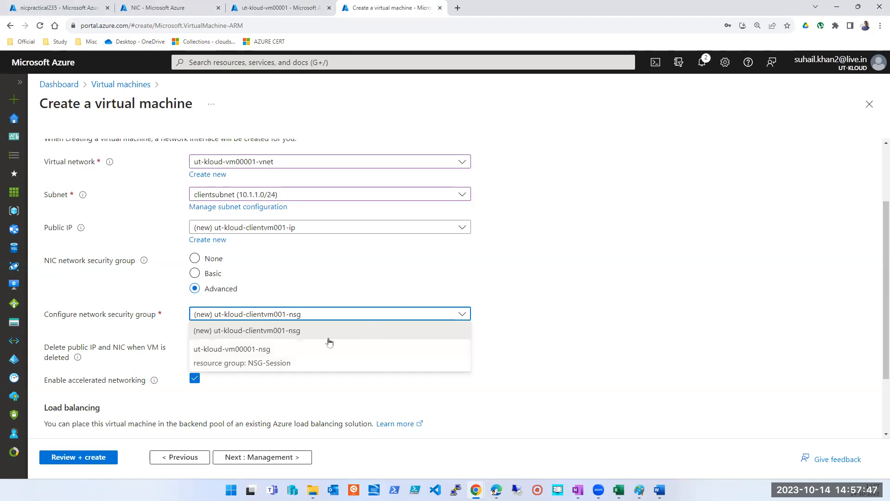
pyautogui.click(222, 326)
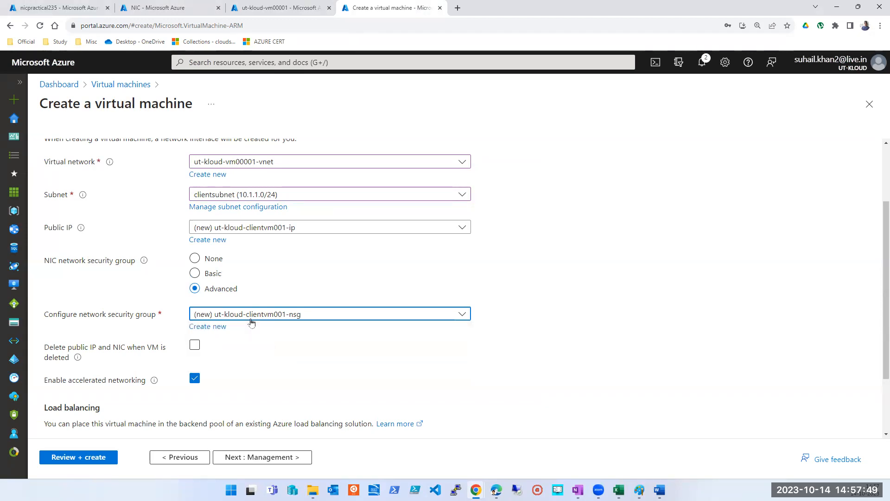
# Step: Leave load balancing set to None, validate the configuration and create the client VM
pyautogui.scroll(-2, 260, 360)
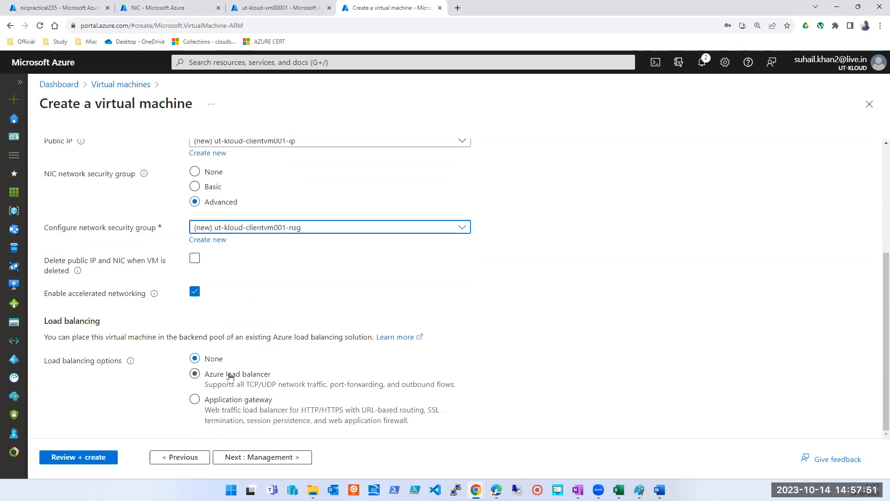
pyautogui.click(90, 461)
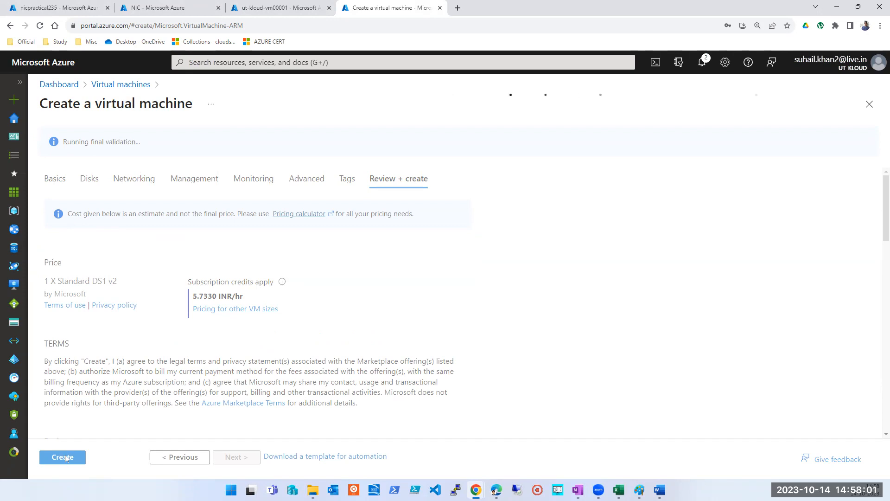
pyautogui.click(65, 455)
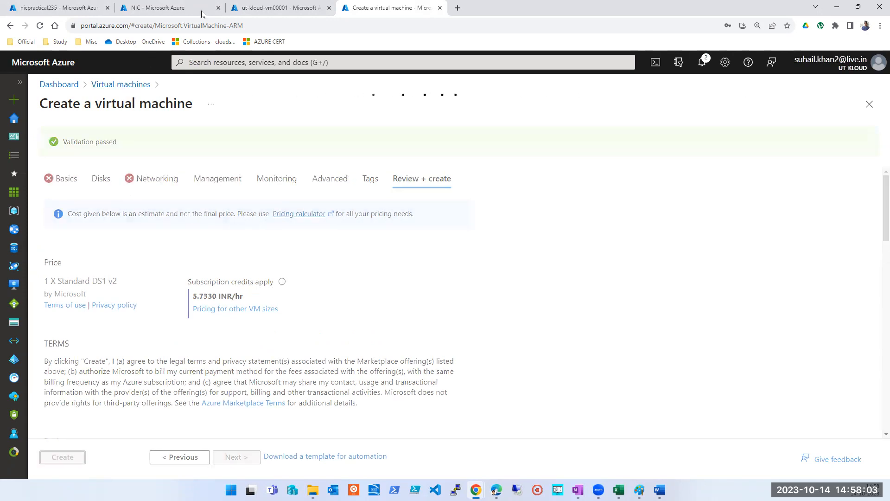
# Step: Copy the public IP address of ut-kloud-vm00001 and connect to it in a windowed Remote Desktop session
pyautogui.click(278, 7)
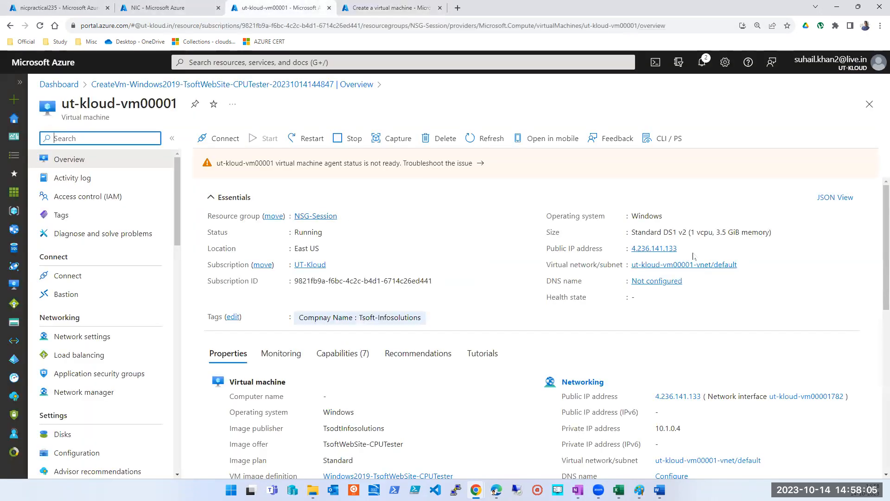
pyautogui.click(684, 249)
pyautogui.click(517, 490)
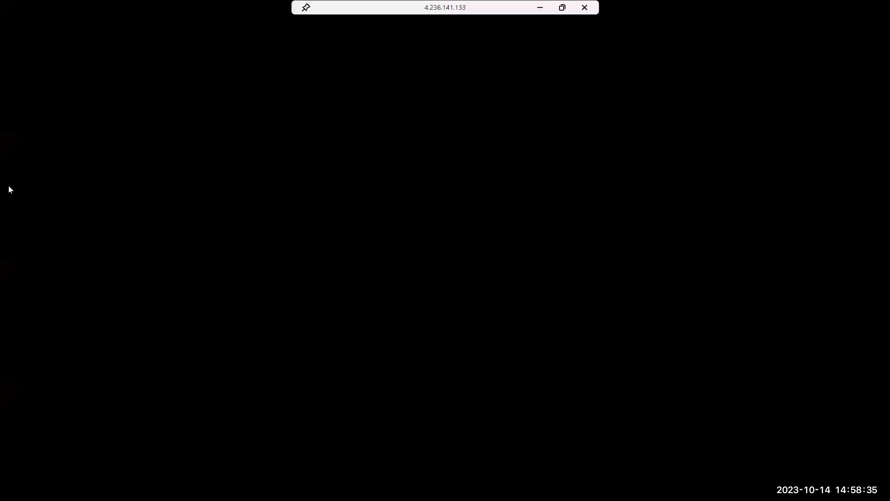
pyautogui.click(560, 9)
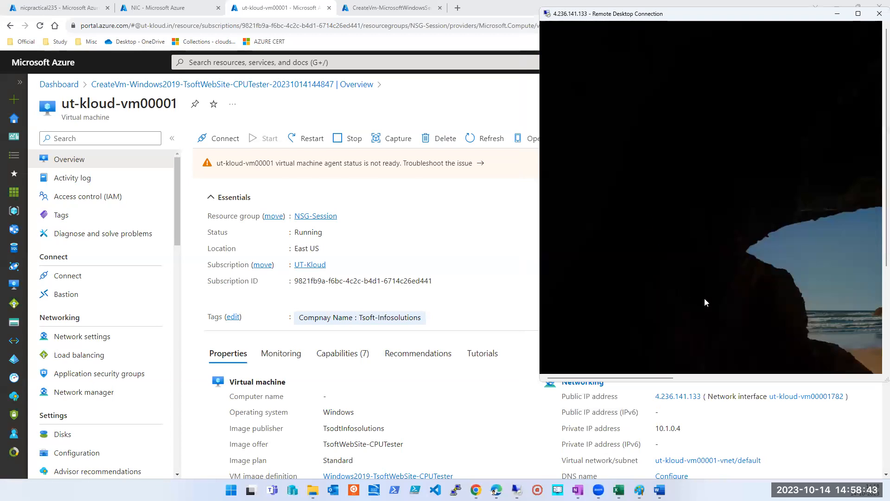
# Step: Check the client VM's deployment progress, and bring the Remote Desktop session back with its window made taller
pyautogui.click(392, 7)
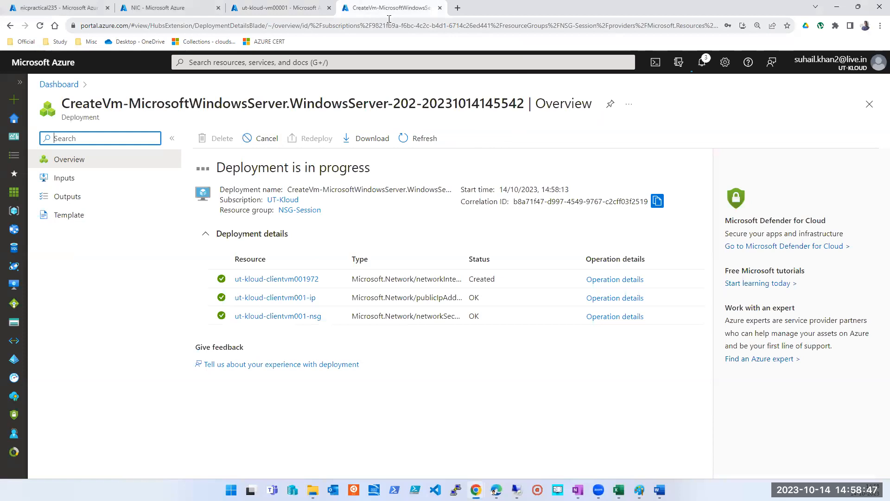
pyautogui.click(274, 8)
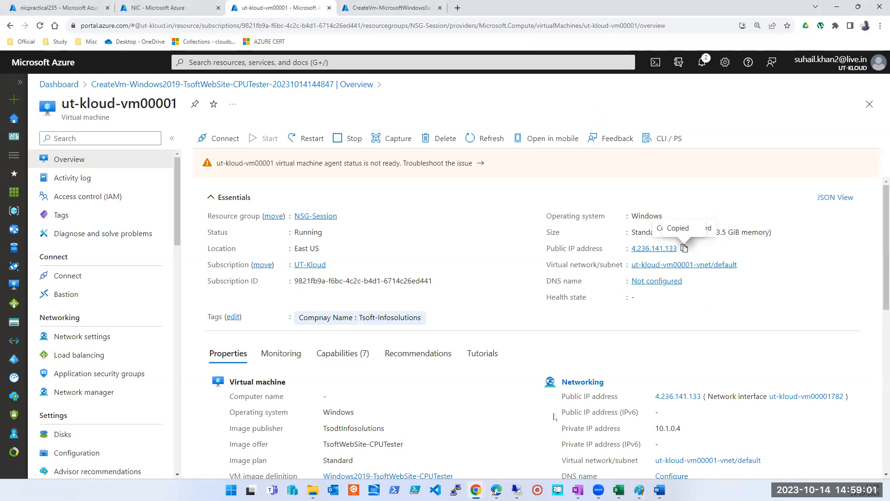
pyautogui.moveTo(517, 489)
pyautogui.click(525, 441)
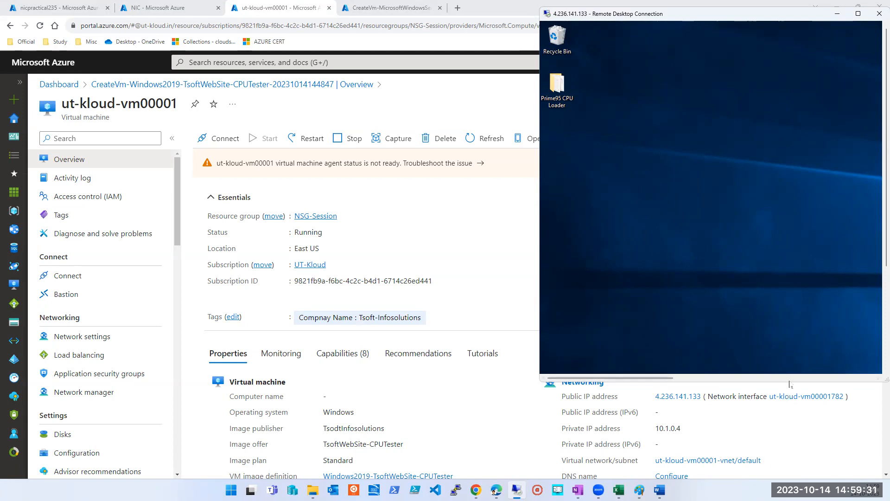
pyautogui.moveTo(789, 382); pyautogui.dragTo(789, 462)
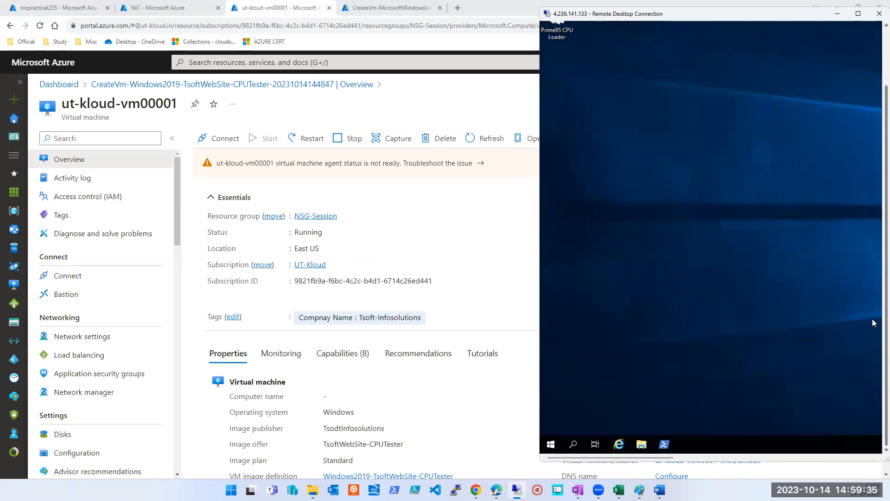
# Step: Compare the client VM's deployment status with the ut-kloud-vm00001 overview and its remote session, ending on the deployment page
pyautogui.click(407, 7)
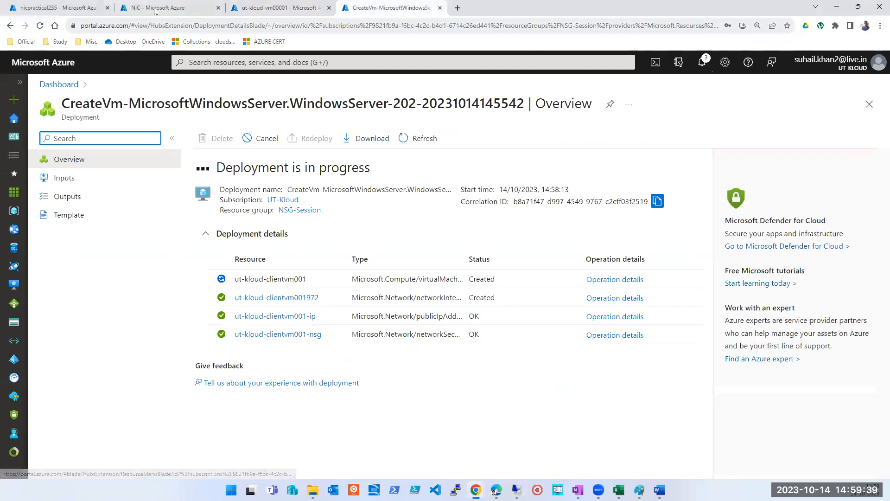
pyautogui.click(278, 8)
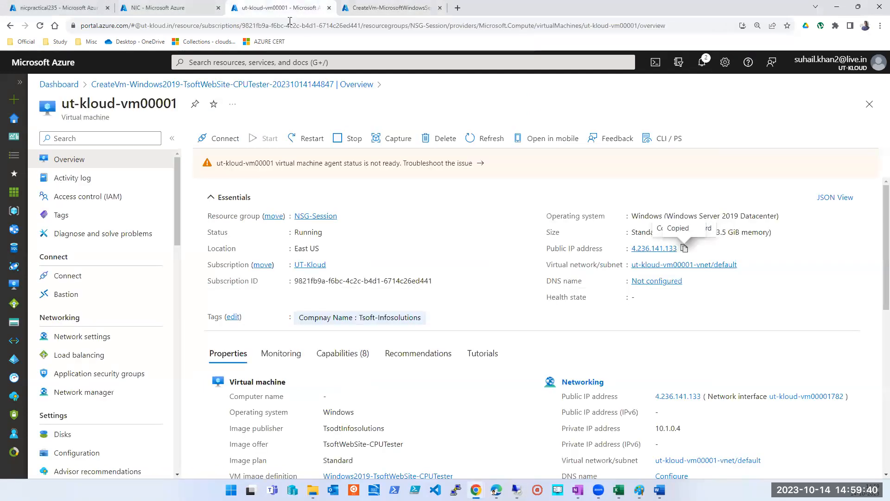
pyautogui.click(368, 8)
pyautogui.moveTo(639, 490)
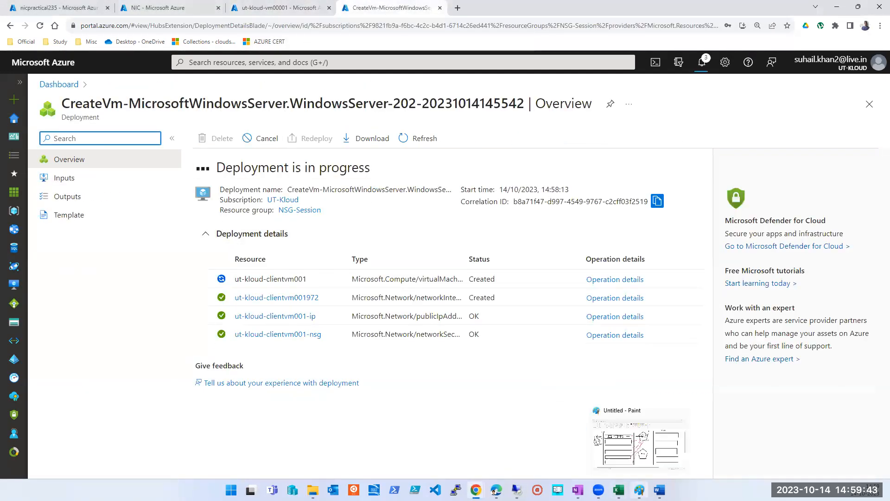
pyautogui.click(517, 489)
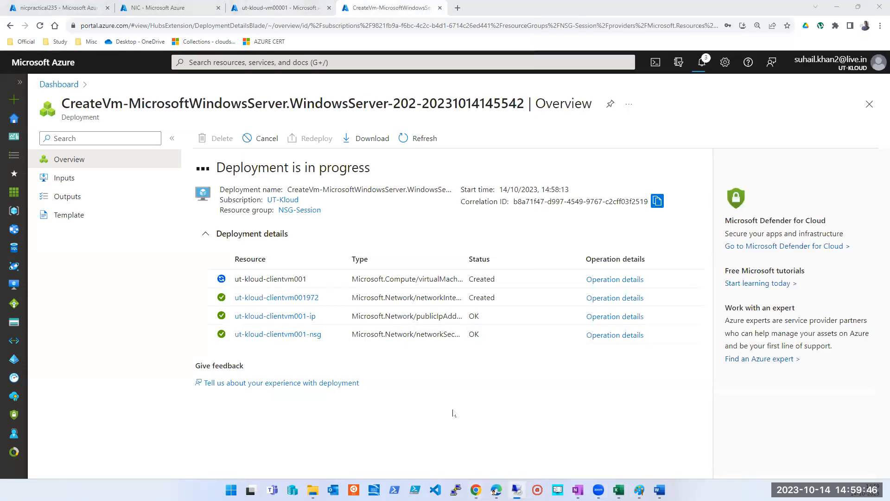
pyautogui.click(453, 412)
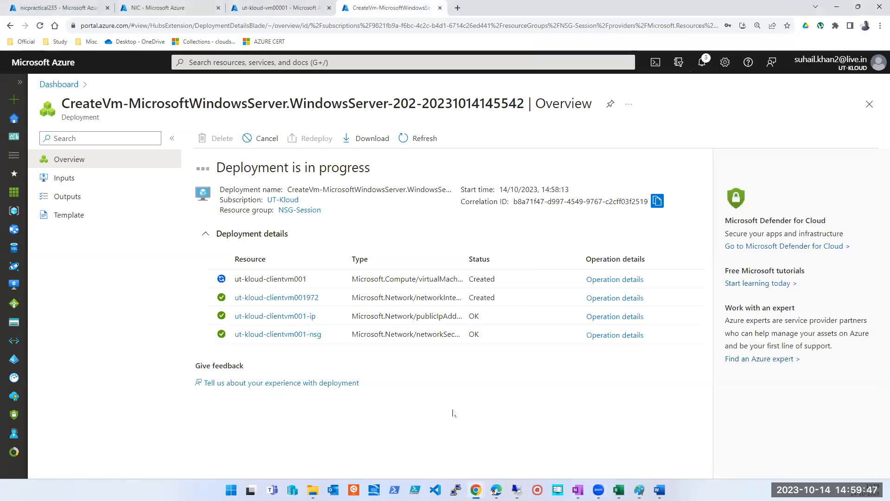
# Step: Arrange the Azure portal and the ut-kloud-vm00001 Remote Desktop session side by side, giving the portal slightly more than half the screen
pyautogui.press('super+Left')
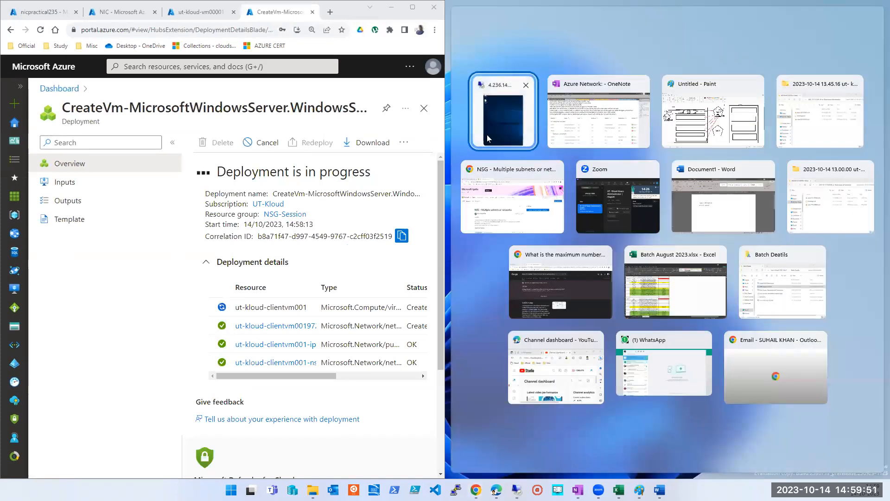
pyautogui.click(488, 135)
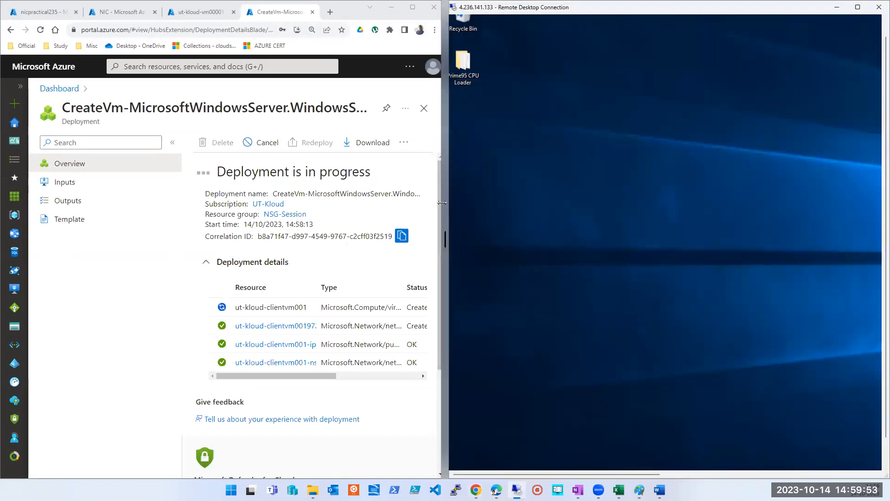
pyautogui.moveTo(441, 203); pyautogui.dragTo(499, 203)
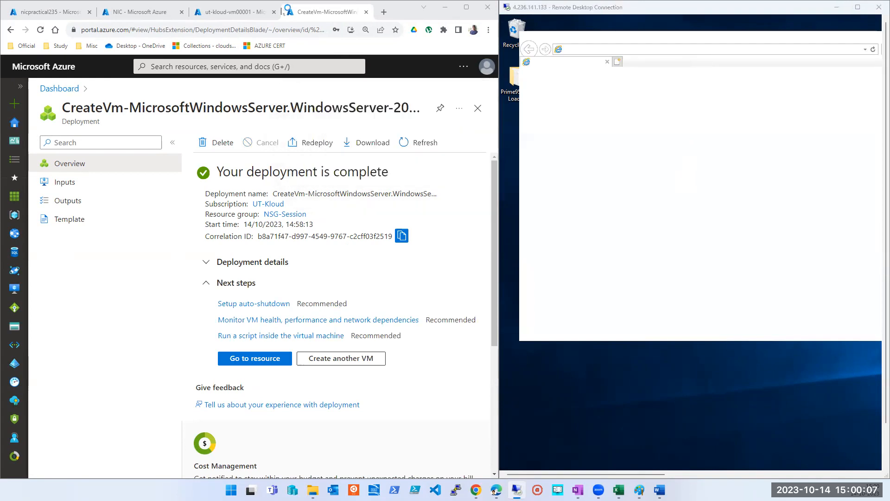
# Step: Open the ut-kloud-clientvm001 resource from its deployment page, and select the address in the Internet Explorer window of the ut-kloud-vm00001 session
pyautogui.click(678, 52)
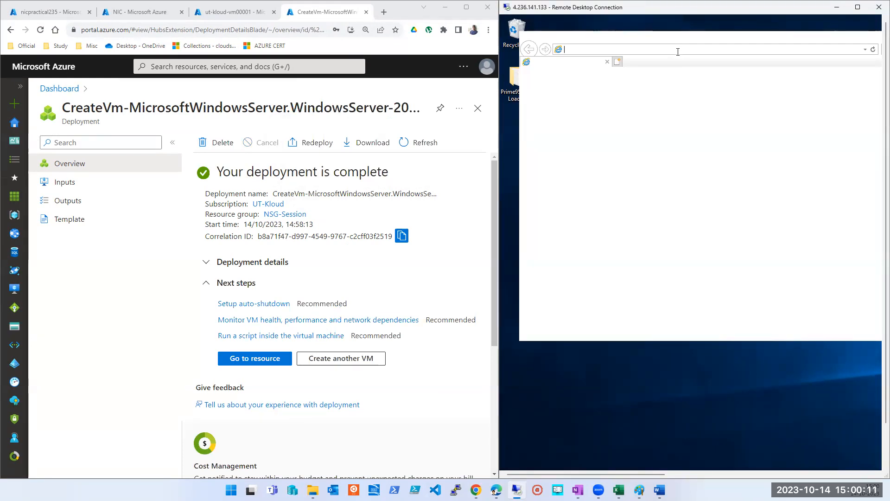
pyautogui.click(268, 360)
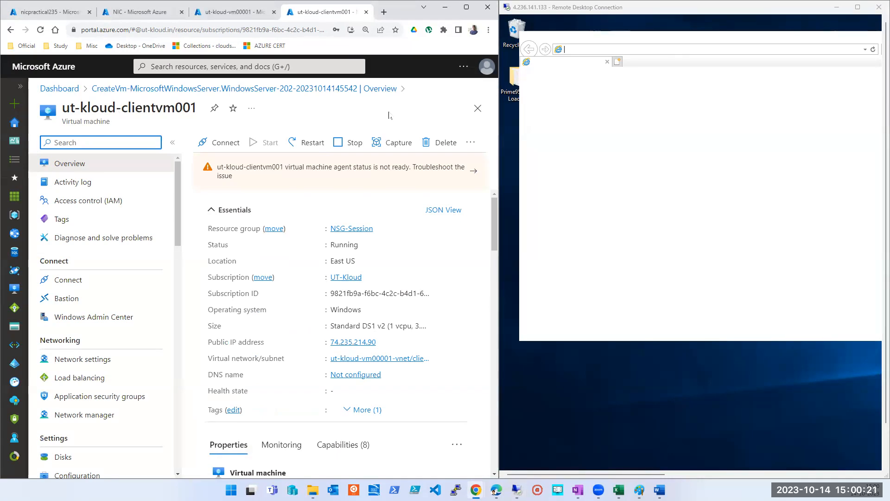
pyautogui.click(642, 49)
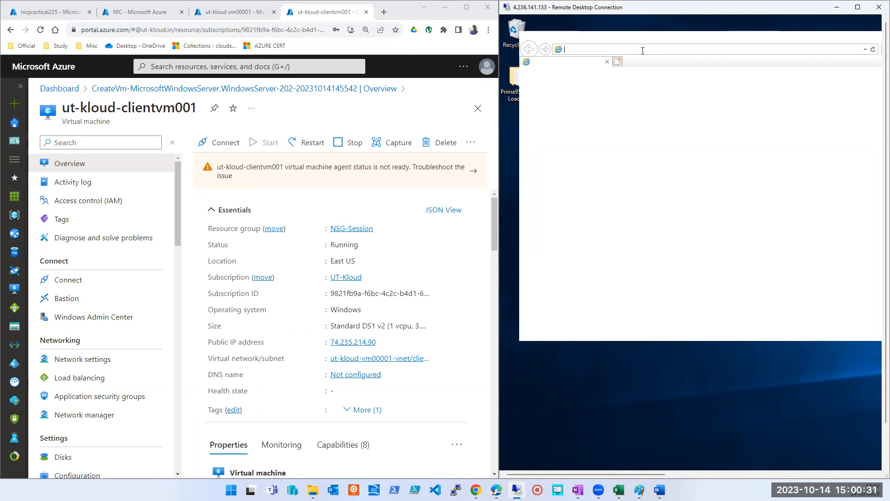
pyautogui.click(647, 50)
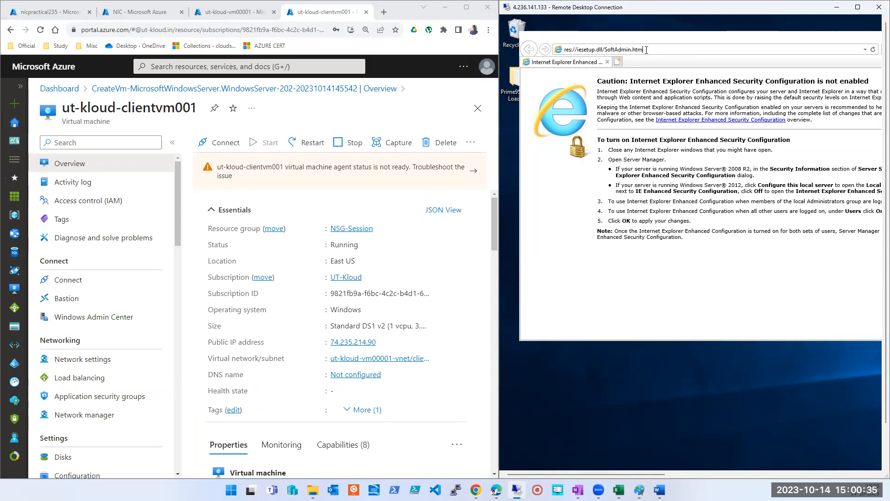
pyautogui.click(646, 50)
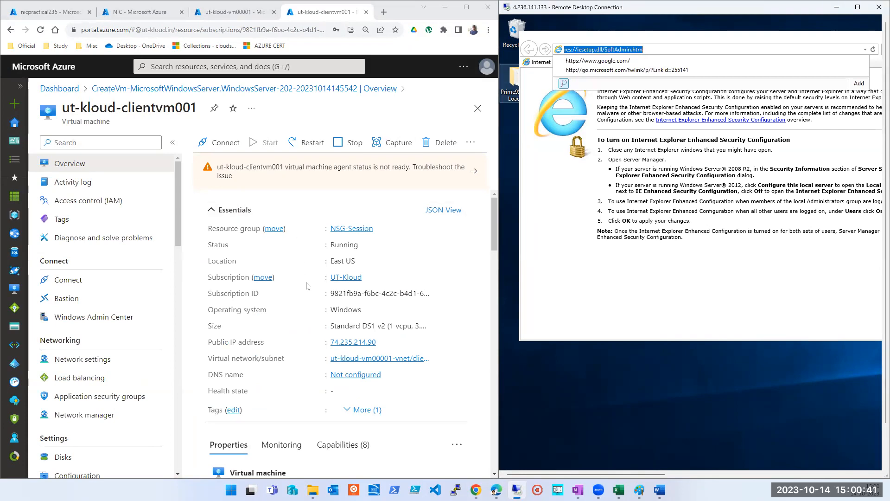
# Step: Copy the public IP address of ut-kloud-clientvm001 and open a new Remote Desktop connection for it
pyautogui.click(382, 342)
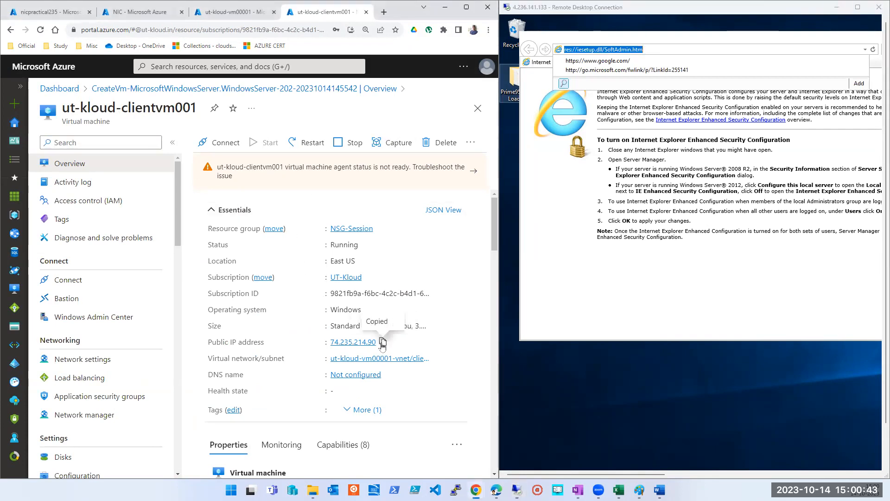
pyautogui.click(517, 489)
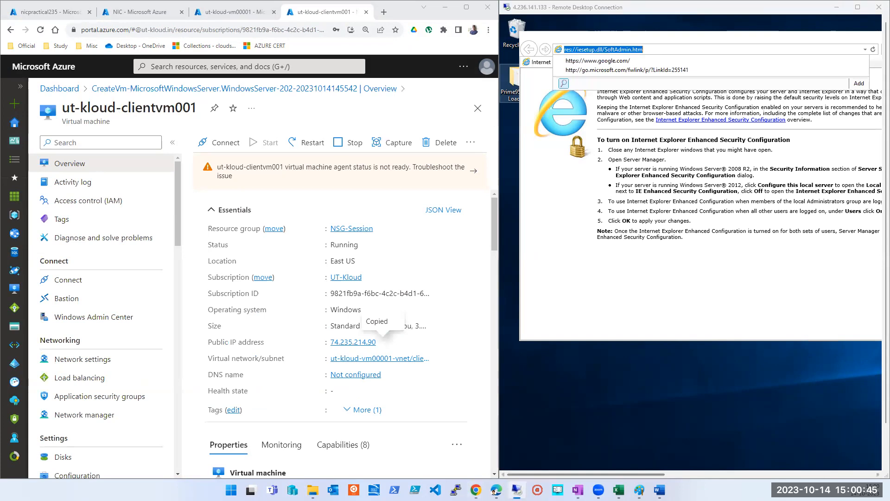
pyautogui.rightClick(518, 490)
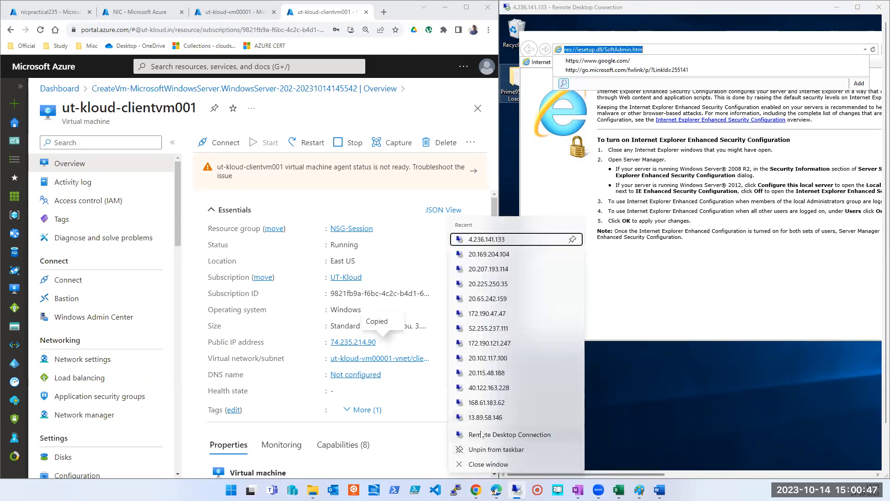
pyautogui.click(481, 434)
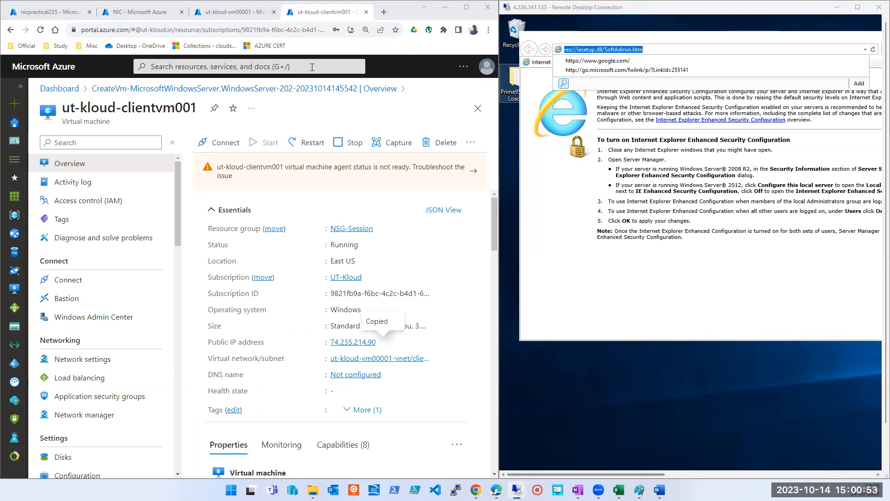
pyautogui.moveTo(517, 489)
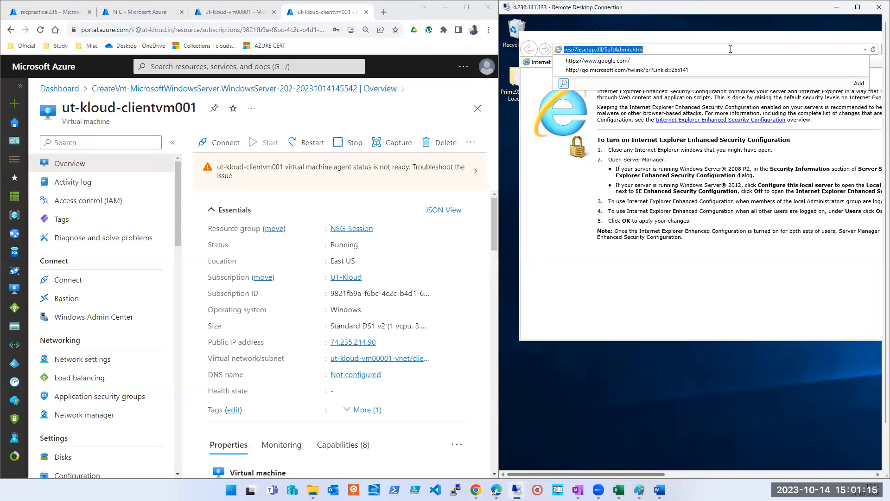
# Step: Load the Google home page in Internet Explorer on ut-kloud-vm00001, and minimize that remote session
pyautogui.write('google.com/')
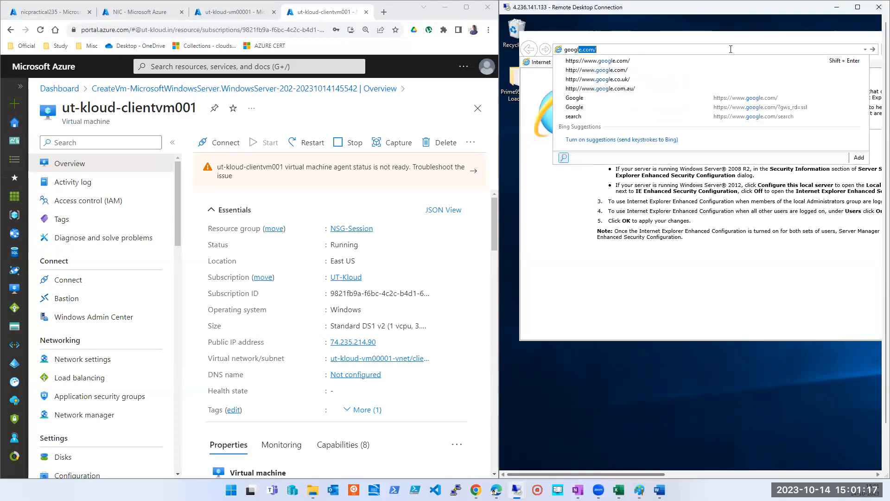
pyautogui.press('Return')
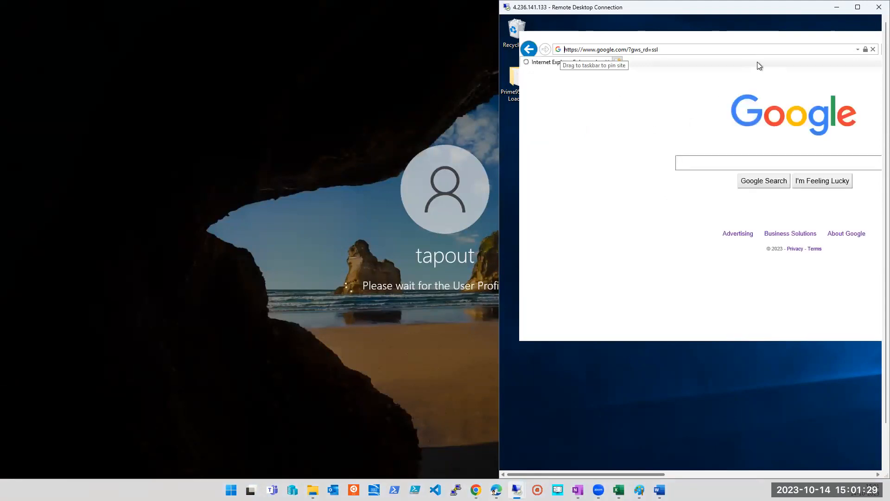
pyautogui.click(837, 7)
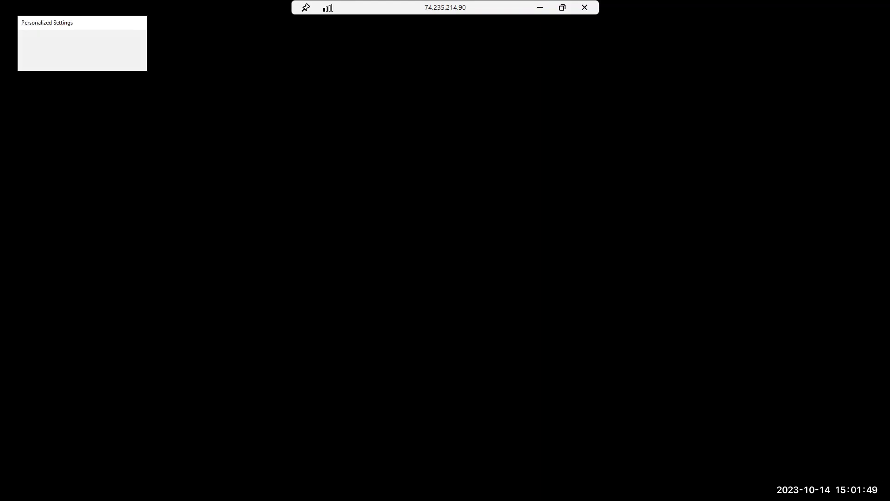
# Step: Switch the client VM's full-screen remote session to a window, and copy the private IP address of ut-kloud-vm00001 from its network settings
pyautogui.click(563, 8)
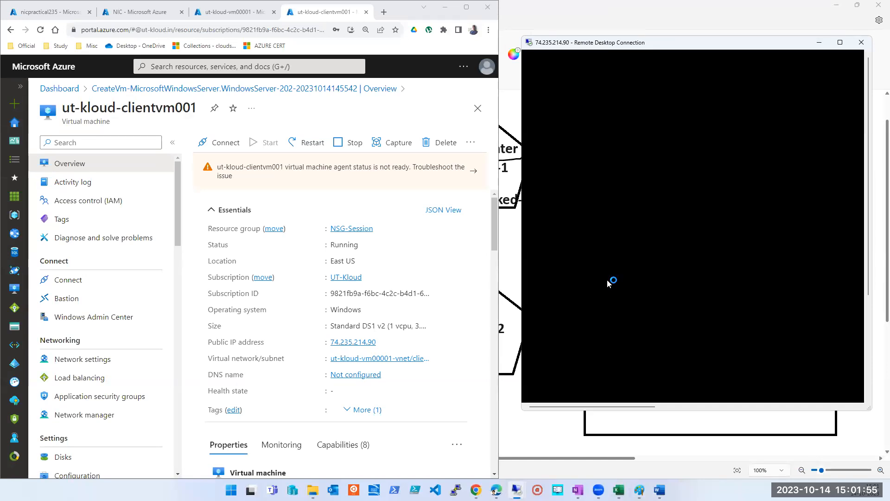
pyautogui.click(242, 14)
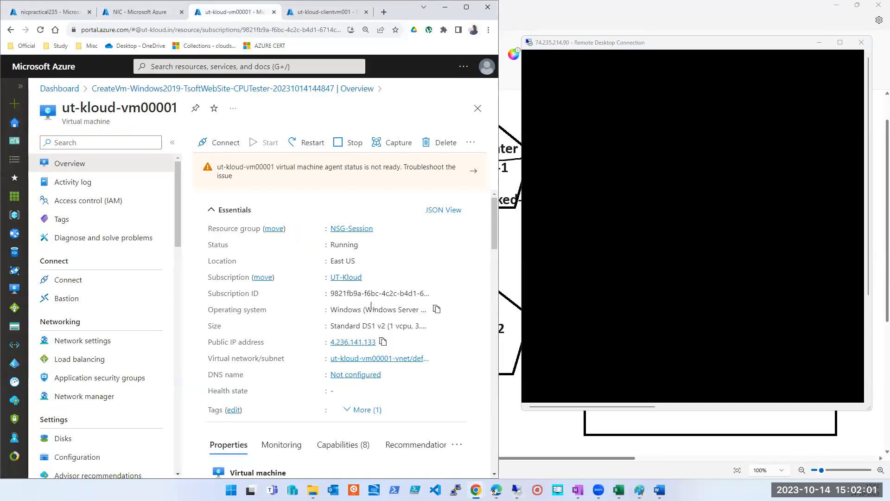
pyautogui.scroll(-4, 368, 295)
pyautogui.scroll(4, 377, 333)
pyautogui.click(79, 343)
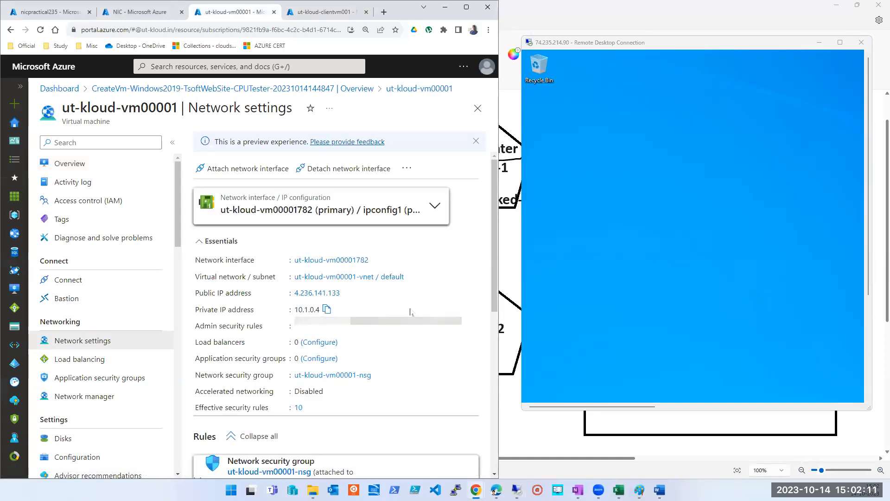
pyautogui.click(326, 310)
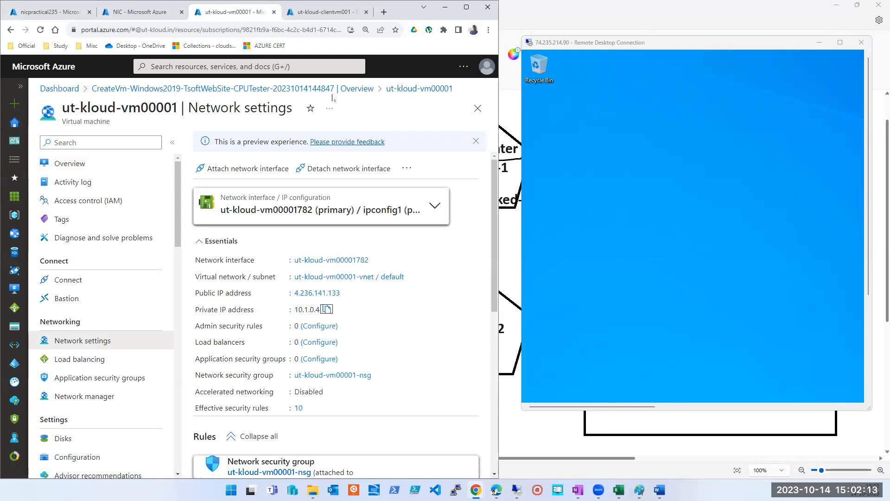
# Step: Return to the ut-kloud-clientvm001 overview, and enlarge the client VM's Remote Desktop window to nearly fill the space beside the portal
pyautogui.click(320, 11)
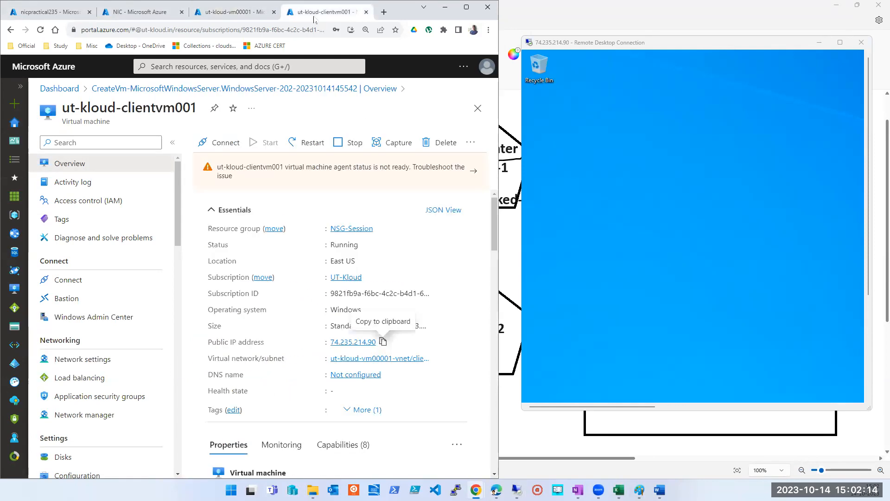
pyautogui.click(697, 260)
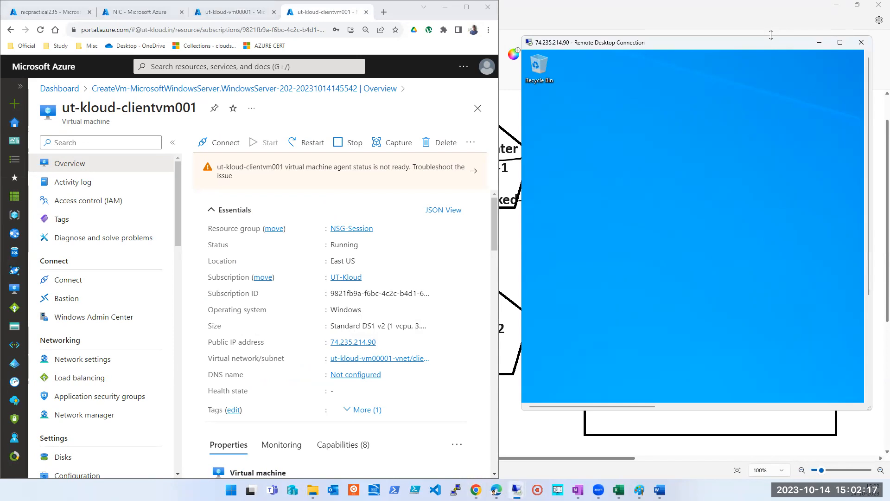
pyautogui.moveTo(771, 35); pyautogui.dragTo(771, 11)
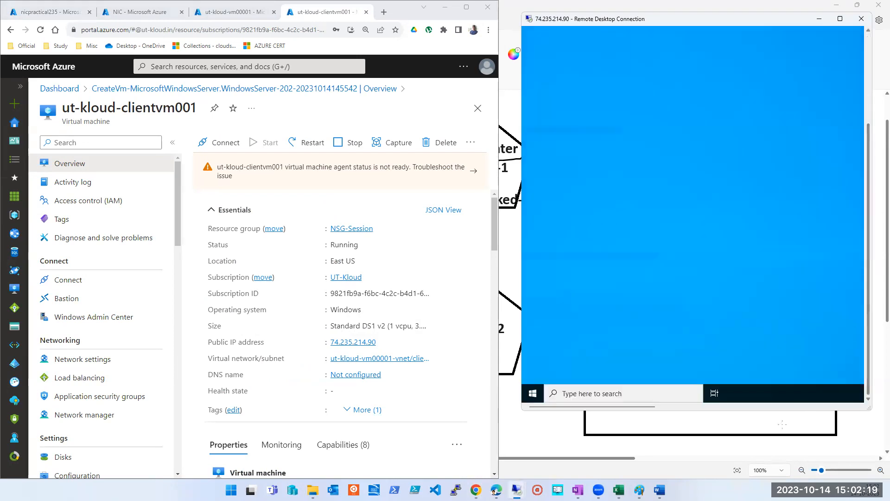
pyautogui.moveTo(774, 410); pyautogui.dragTo(775, 472)
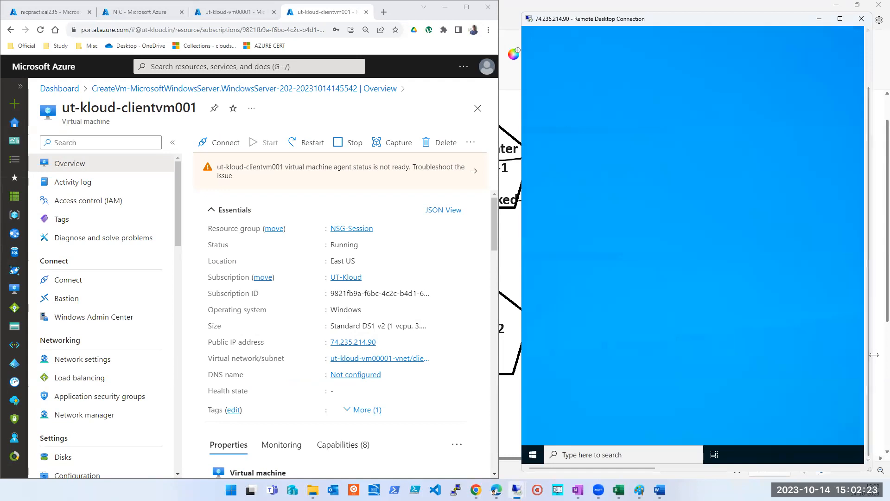
pyautogui.moveTo(874, 354); pyautogui.dragTo(889, 354)
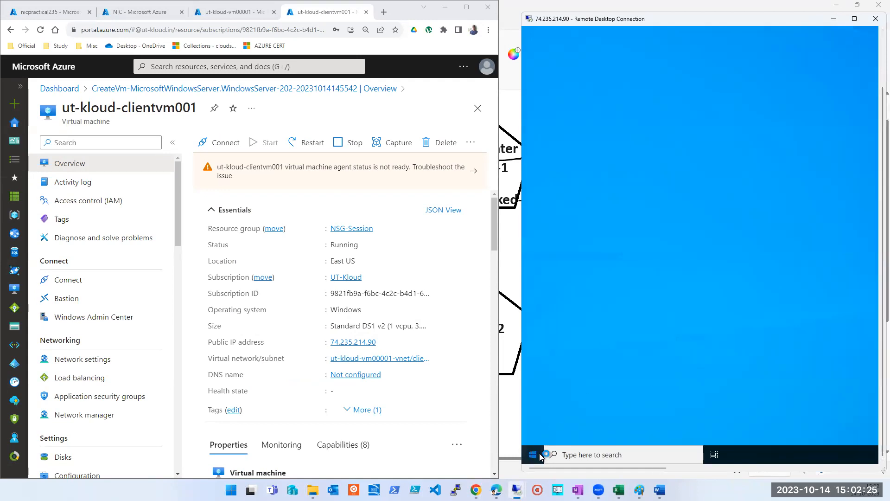
# Step: Launch Microsoft Edge inside the client VM and maximize its Remote Desktop session
pyautogui.click(539, 453)
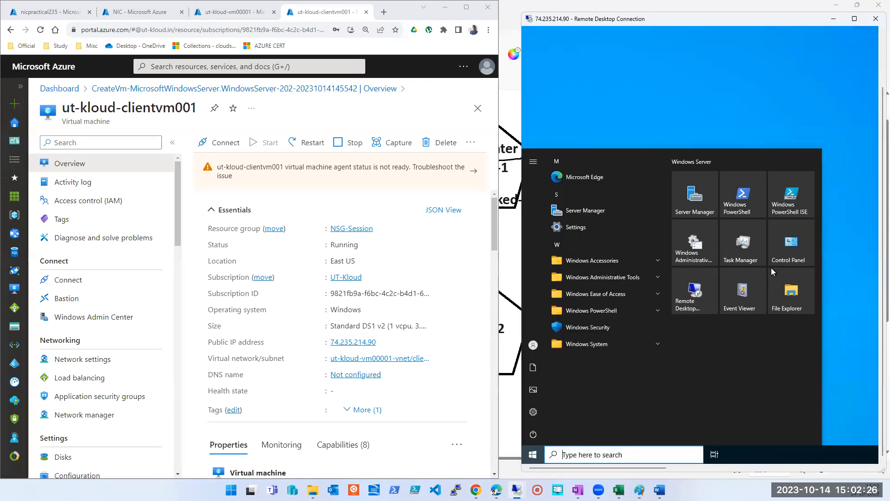
pyautogui.click(568, 177)
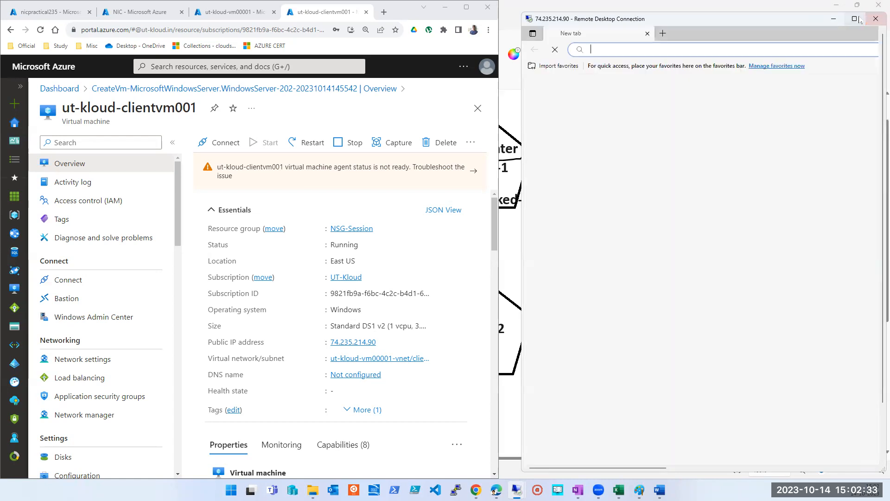
pyautogui.click(855, 19)
# Step: Allow the client VM to be discoverable on the network, and finish Edge's first-run setup without signing in, keeping the default options
pyautogui.click(789, 174)
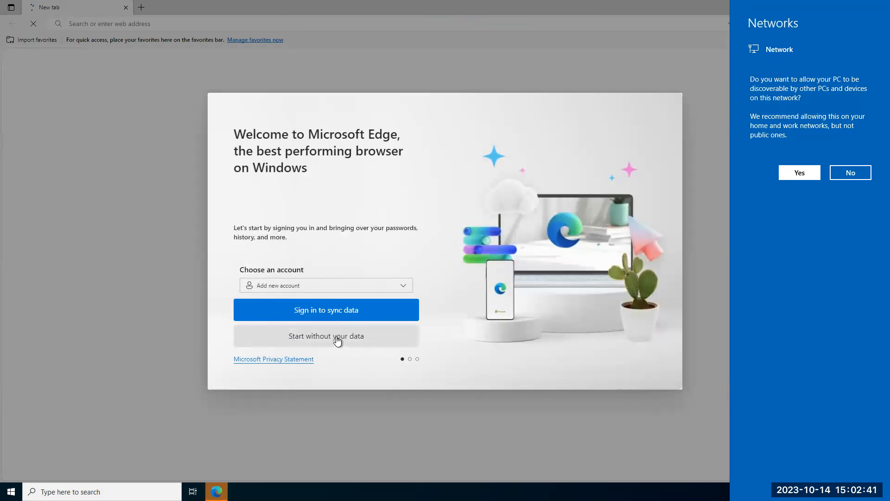
pyautogui.click(799, 173)
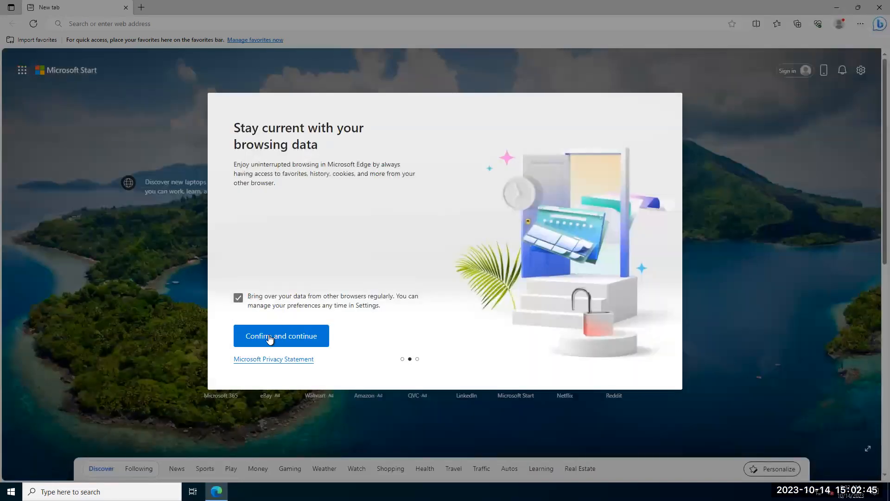
pyautogui.click(269, 339)
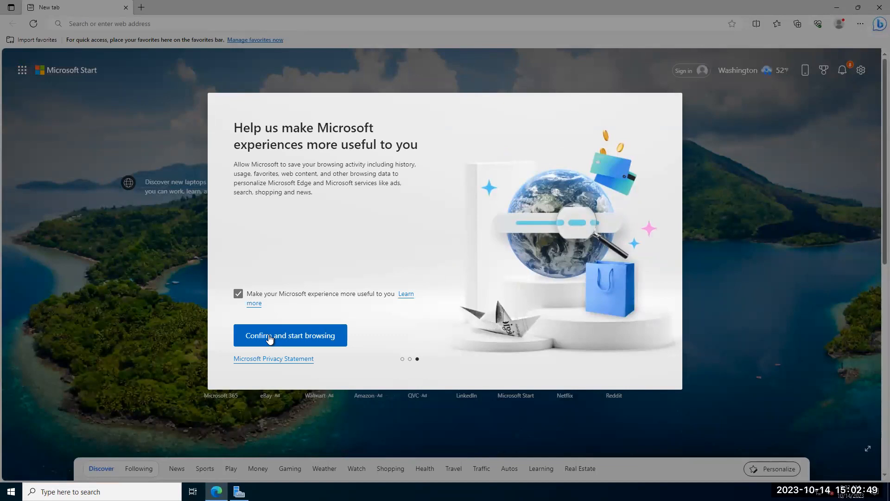
pyautogui.click(269, 330)
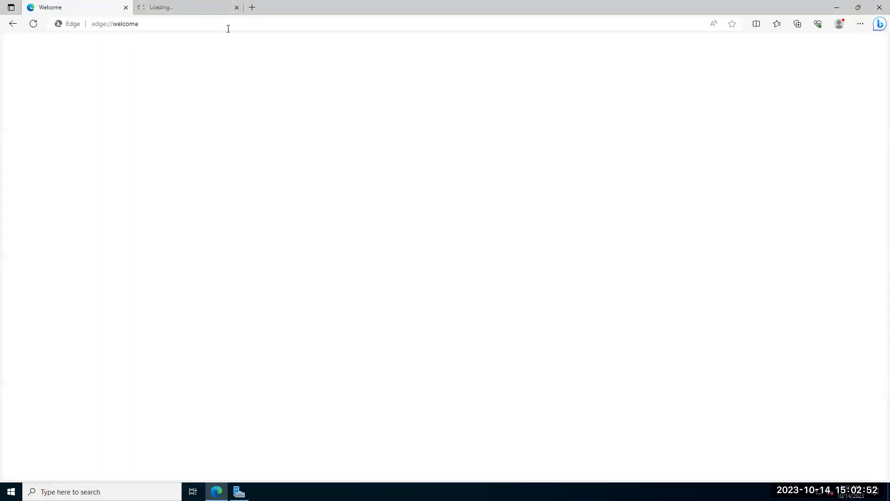
# Step: Load the Google home page in Edge on the client VM, and restore the Edge window to a smaller size
pyautogui.click(228, 29)
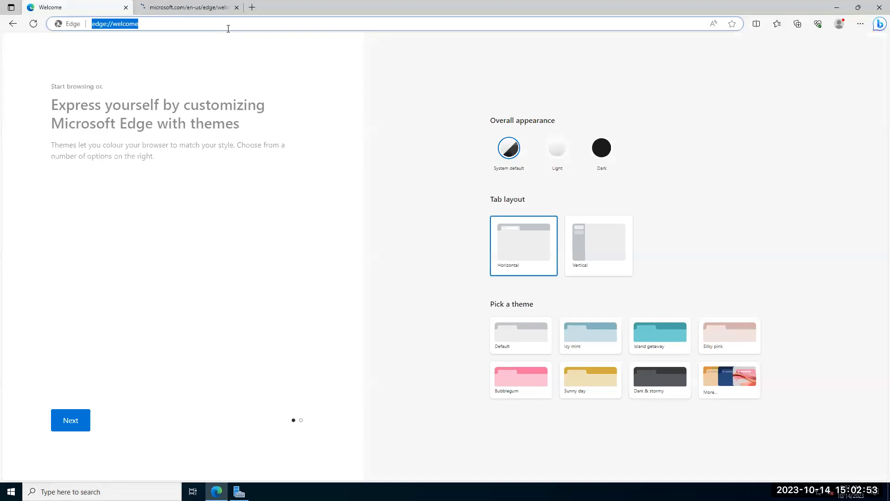
pyautogui.write('google')
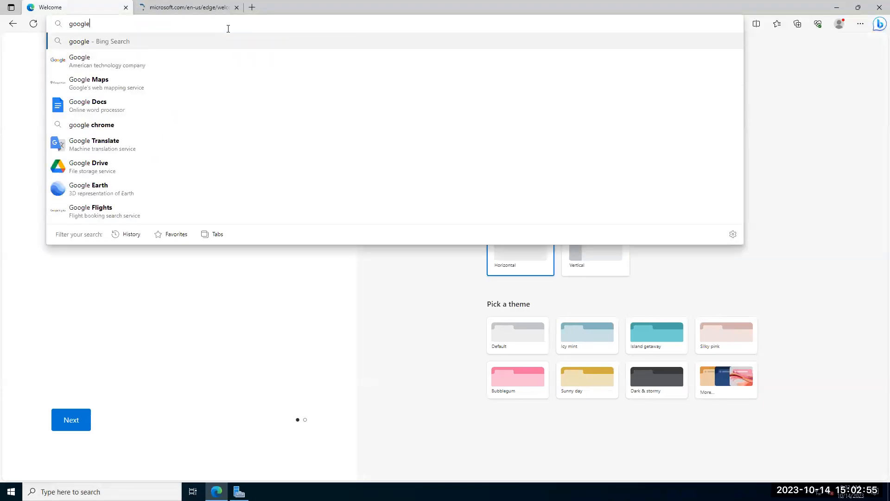
pyautogui.press('Return')
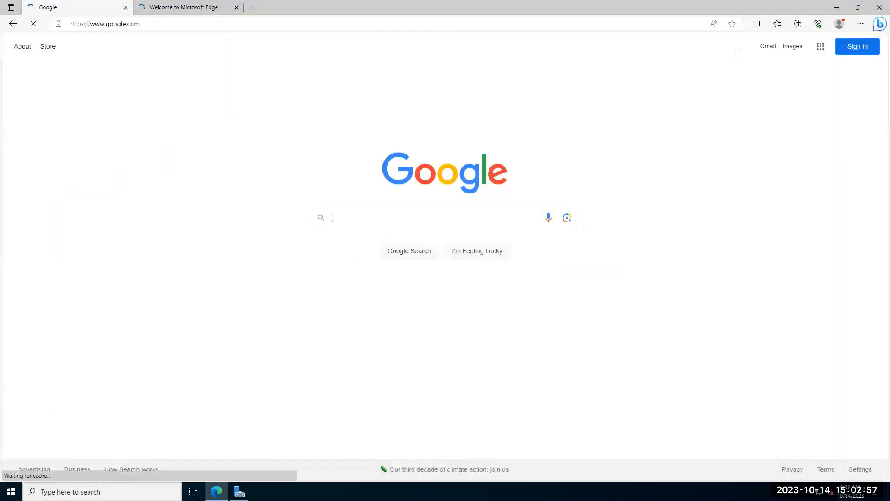
pyautogui.click(859, 8)
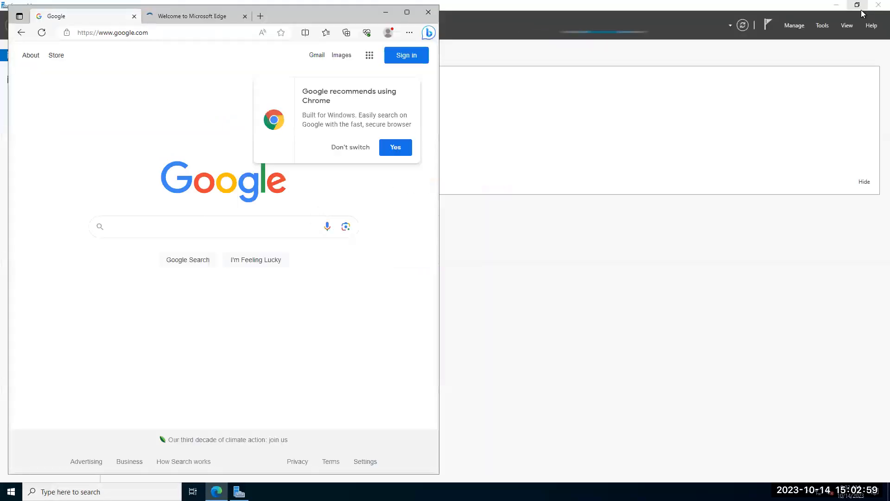
# Step: Permanently dismiss Server Manager's Windows Admin Center notice on the client VM, and minimize Server Manager behind the repositioned Edge window
pyautogui.moveTo(279, 13); pyautogui.dragTo(669, 41)
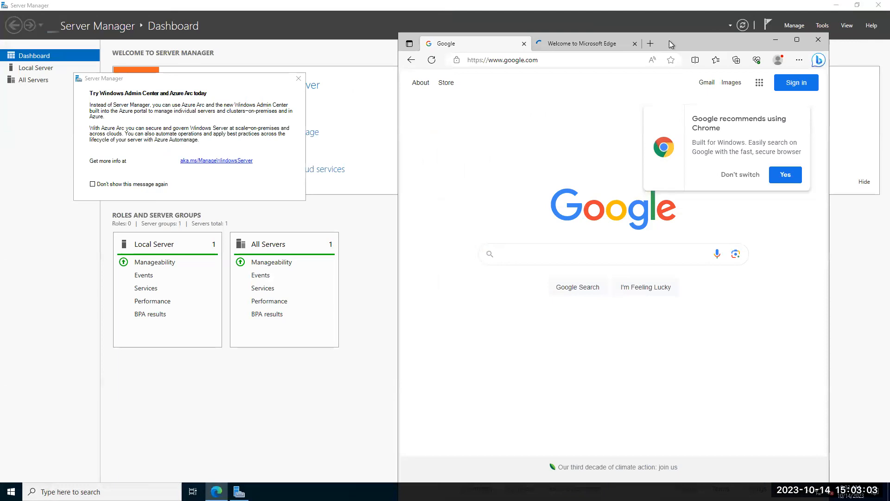
pyautogui.click(93, 184)
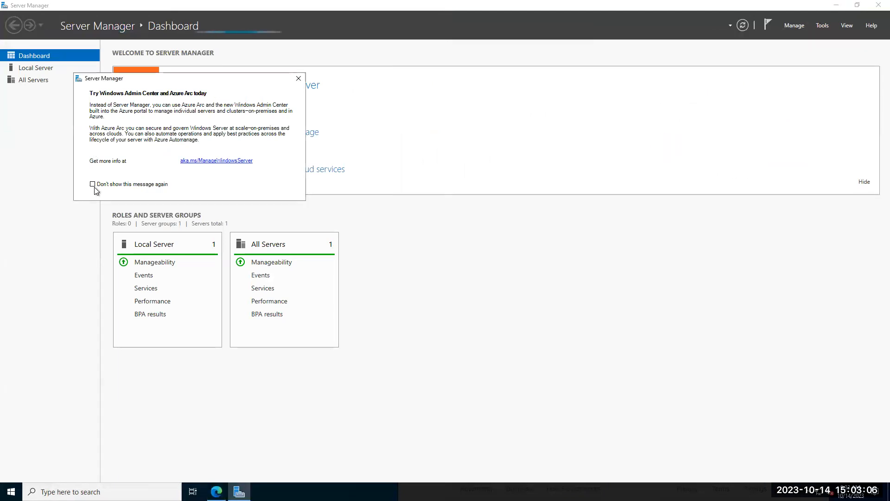
pyautogui.click(299, 80)
pyautogui.click(682, 21)
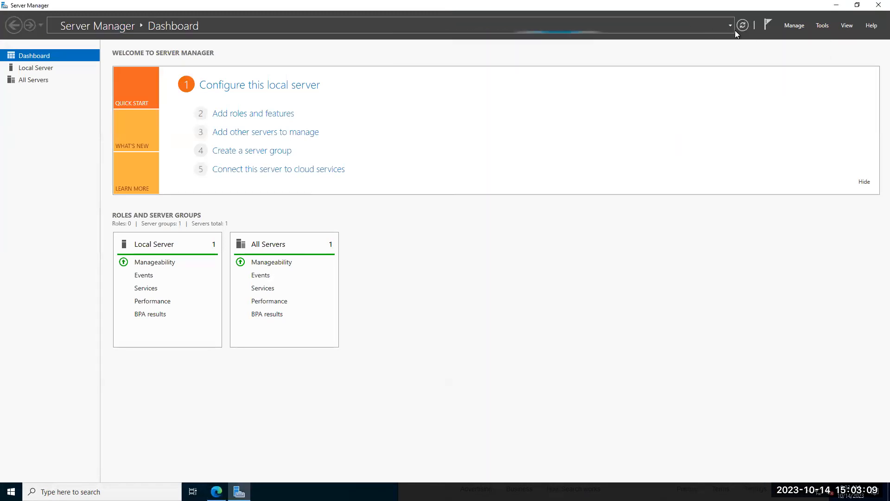
pyautogui.click(836, 5)
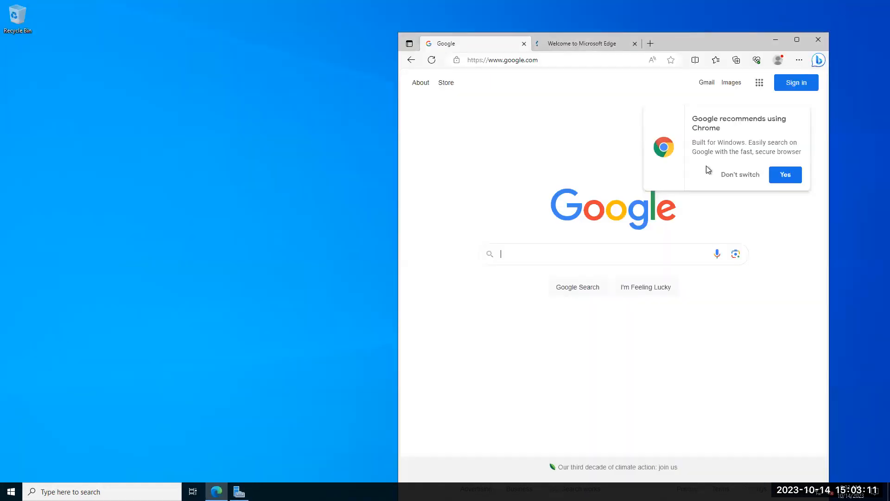
# Step: Browse to 10.1.0.4 in Edge on the client VM to test private access to the web server
pyautogui.click(534, 64)
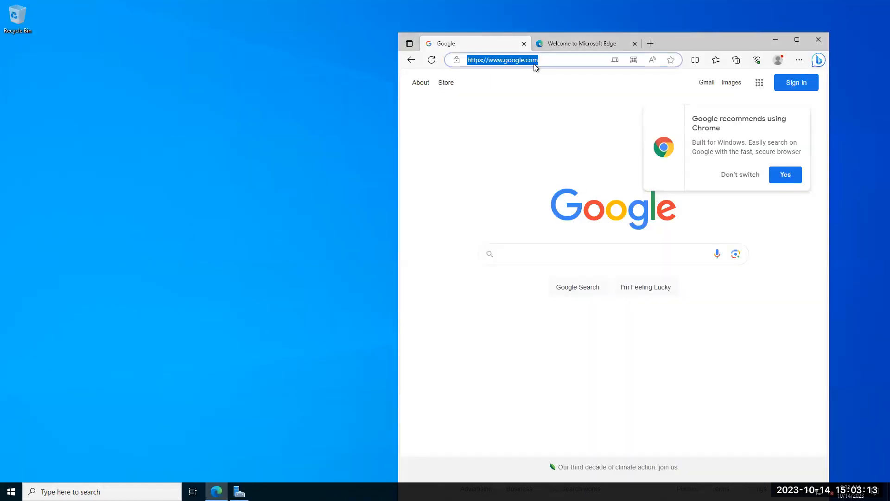
pyautogui.write('10.1.0.4')
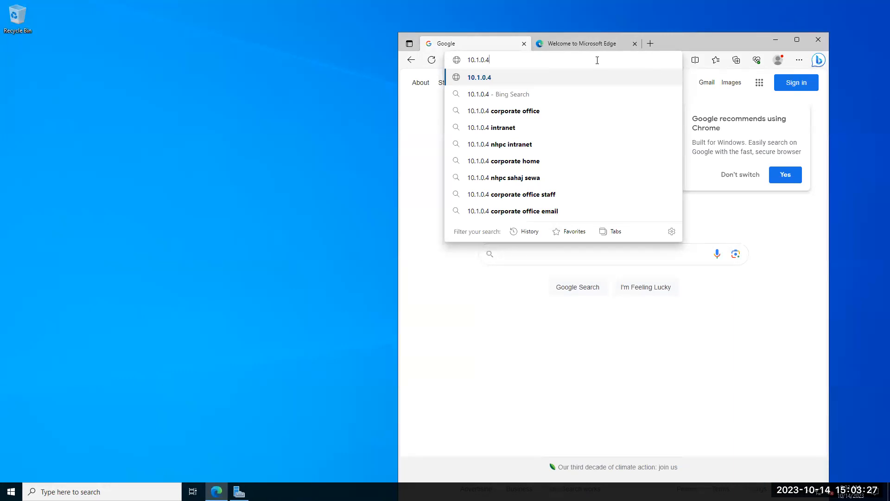
pyautogui.press('Return')
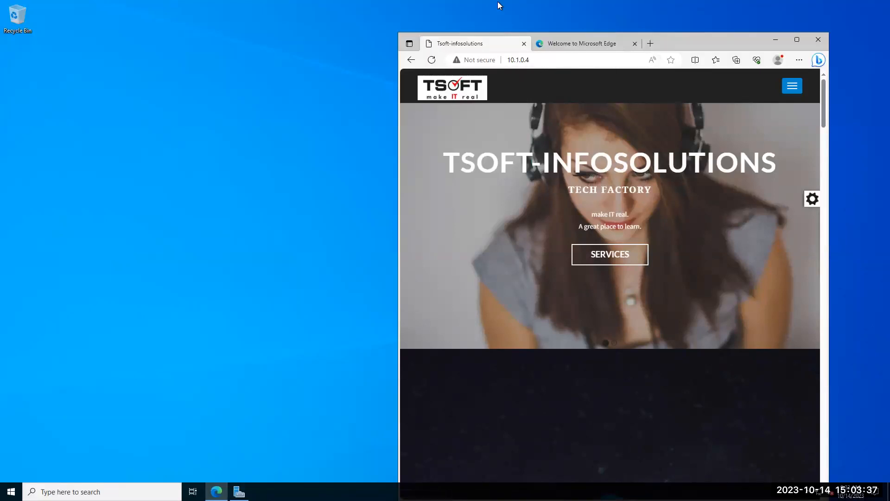
# Step: Maximize Edge inside the client VM, and restore the Remote Desktop session to a window beside the portal
pyautogui.moveTo(490, 1)
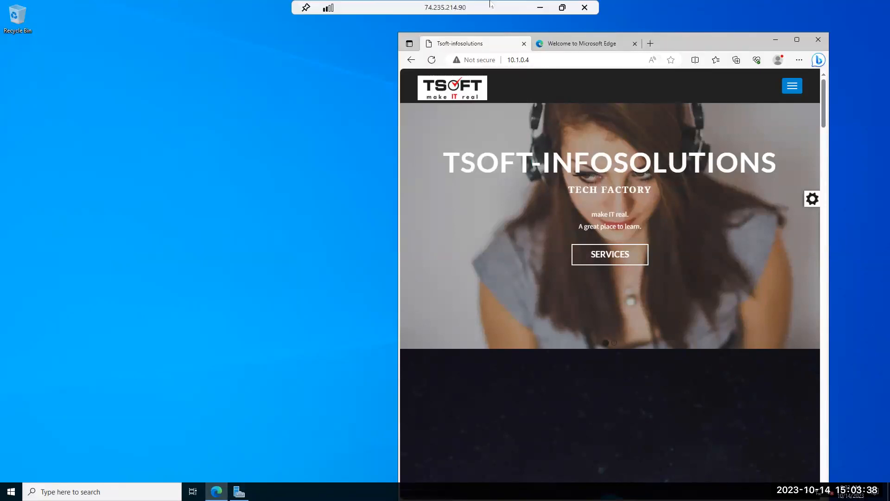
pyautogui.click(562, 8)
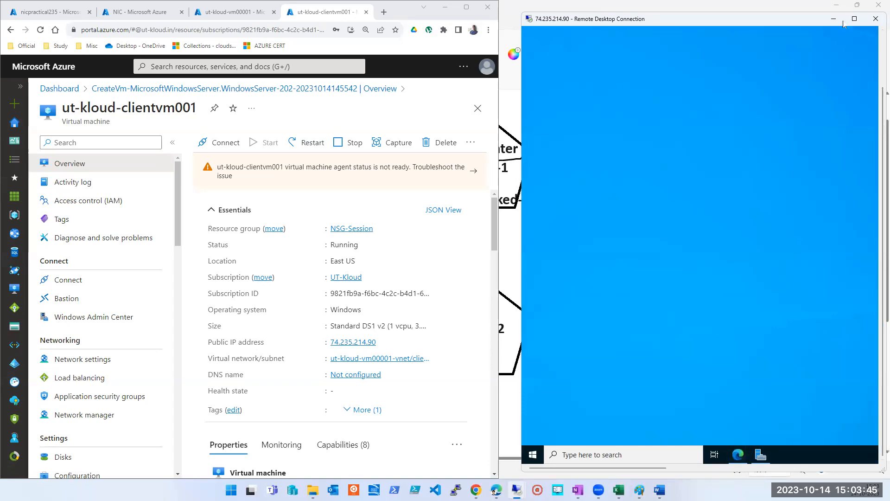
pyautogui.click(854, 18)
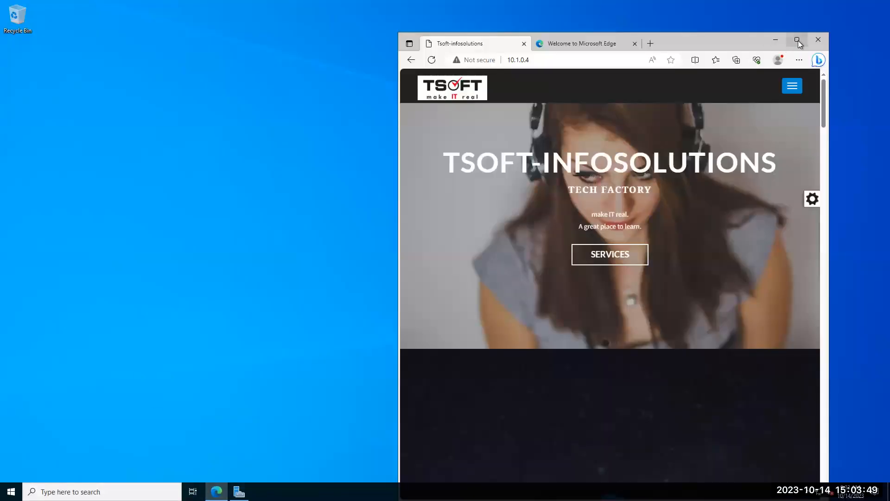
pyautogui.click(797, 41)
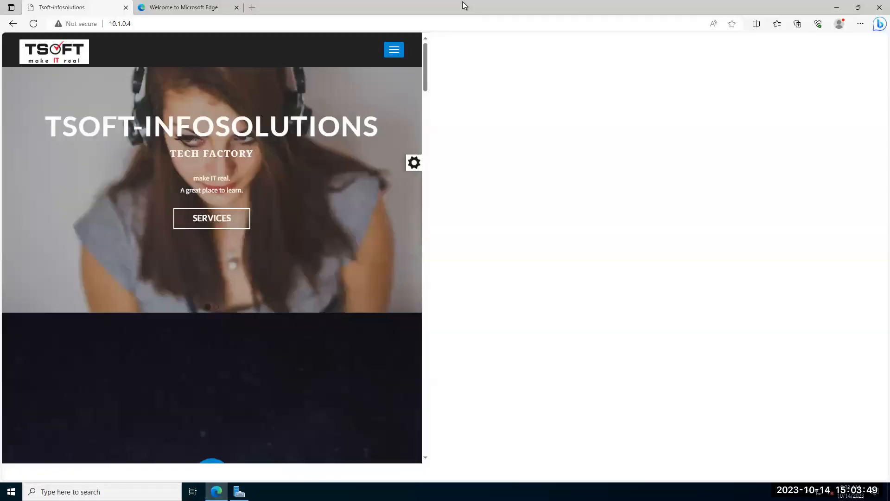
pyautogui.click(564, 8)
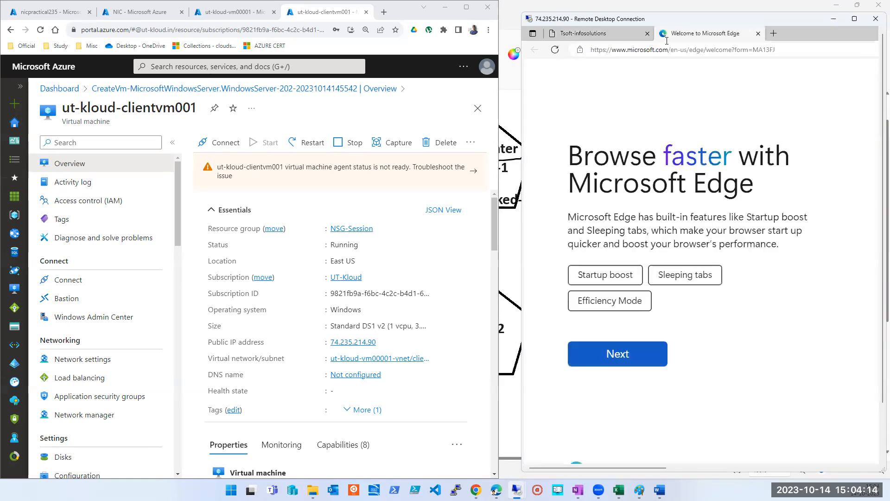
# Step: Load google.com in the client VM's second Edge tab in place of the Microsoft Edge welcome page
pyautogui.click(666, 35)
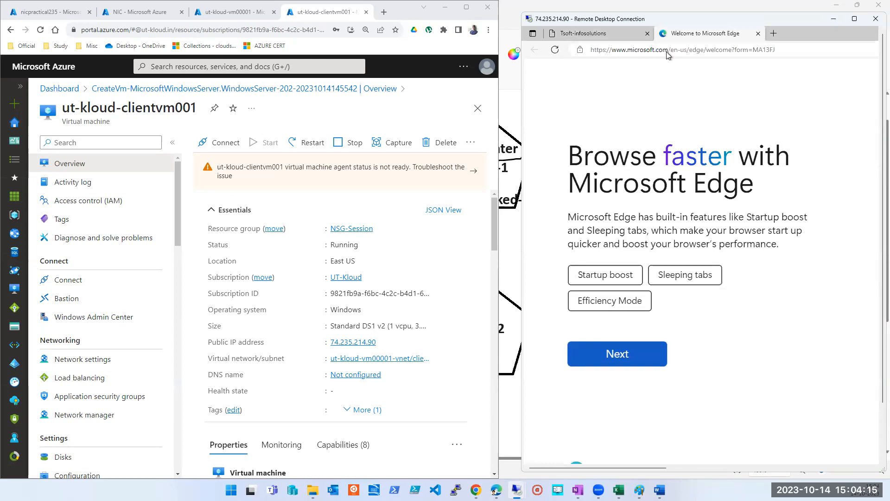
pyautogui.click(667, 51)
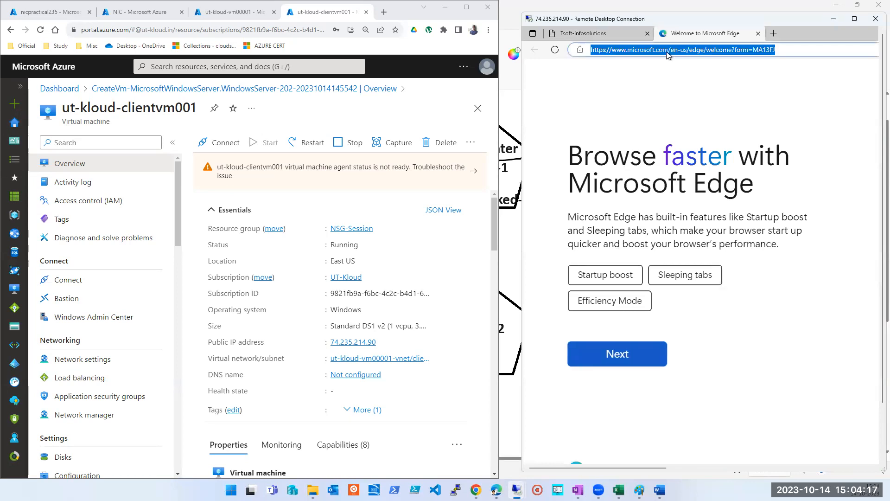
pyautogui.write('goggoogle')
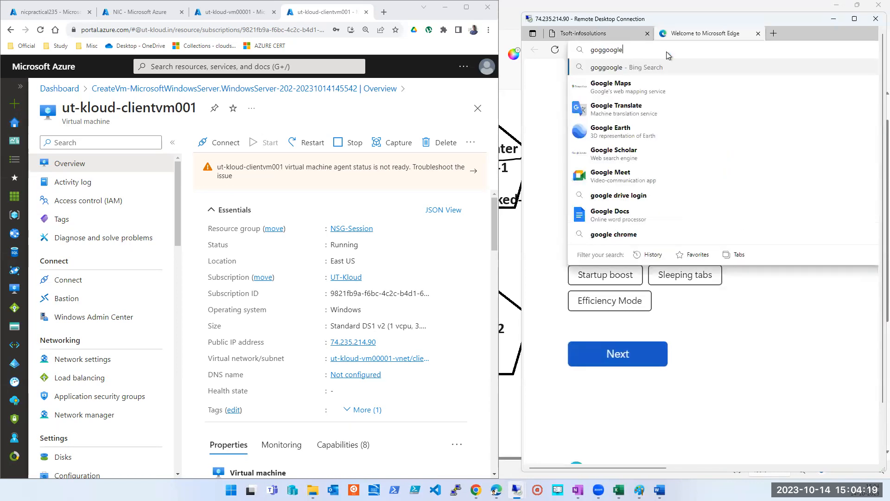
pyautogui.hotkey('ctrl', 'Return')
pyautogui.click(666, 52)
pyautogui.write('google')
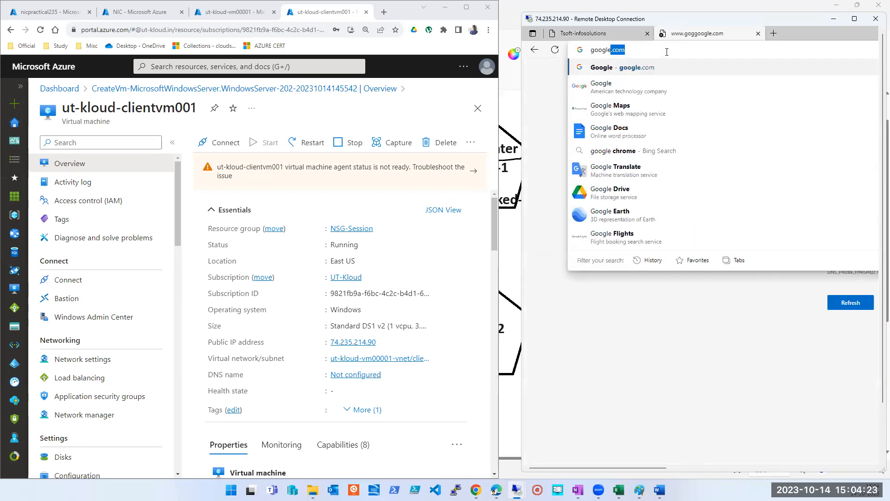
pyautogui.hotkey('ctrl', 'Return')
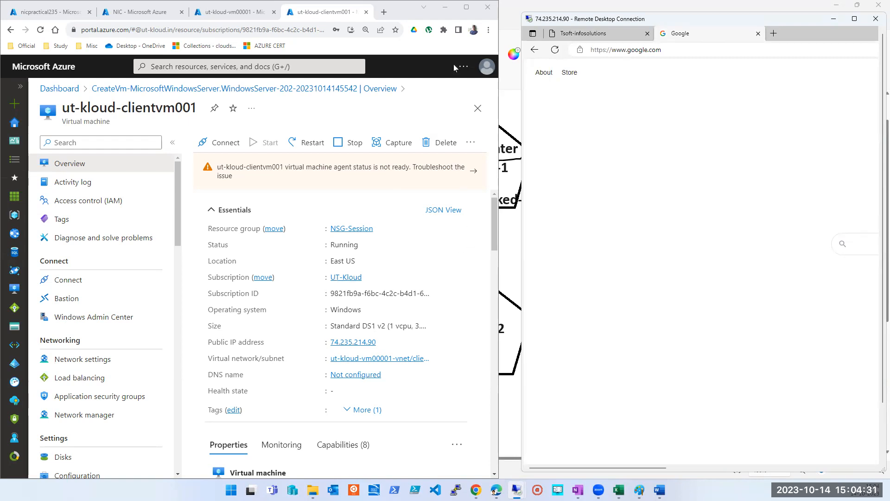
# Step: Switch to the Azure portal, maximize its browser window, and open the network settings of ut-kloud-clientvm001
pyautogui.moveTo(470, 10)
pyautogui.click(466, 7)
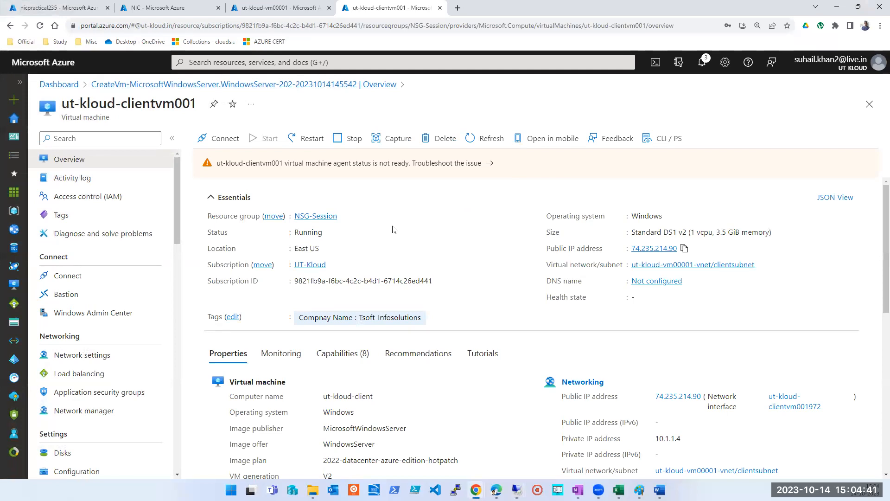
pyautogui.click(100, 361)
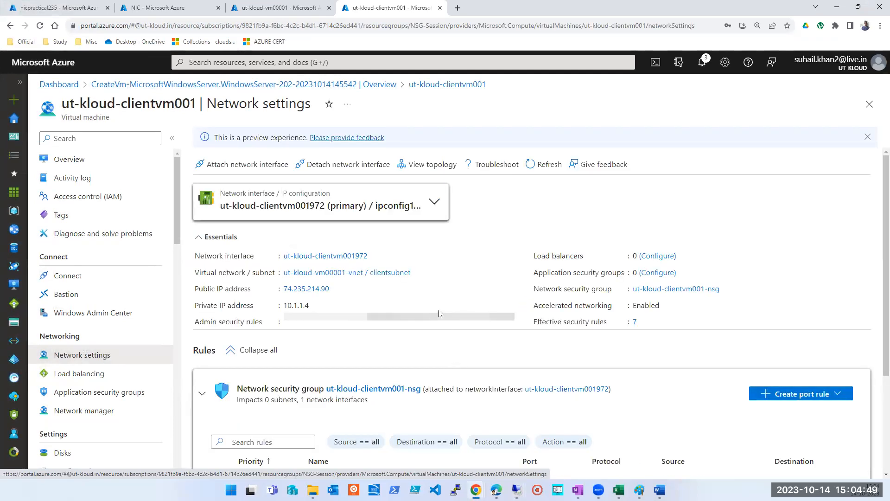
# Step: Inspect the clientsubnet settings in ut-kloud-vm00001-vnet for an associated network security group, and return to the VM's network settings without changes
pyautogui.click(383, 274)
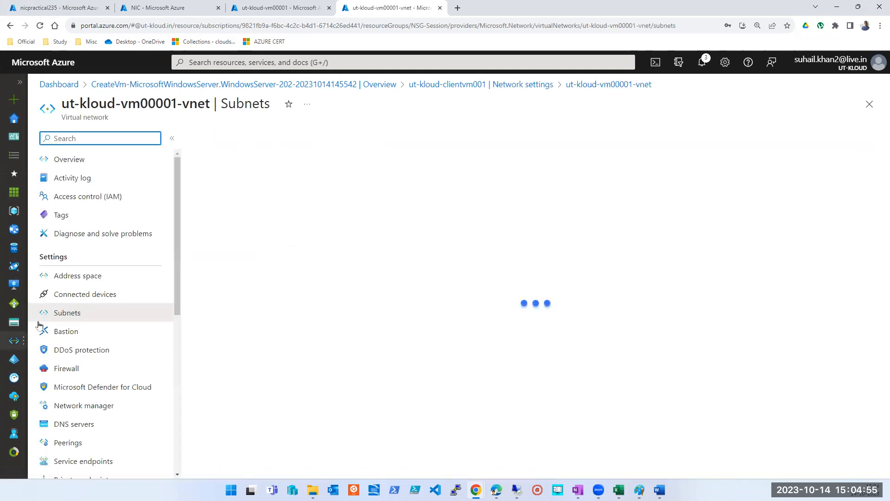
pyautogui.click(220, 234)
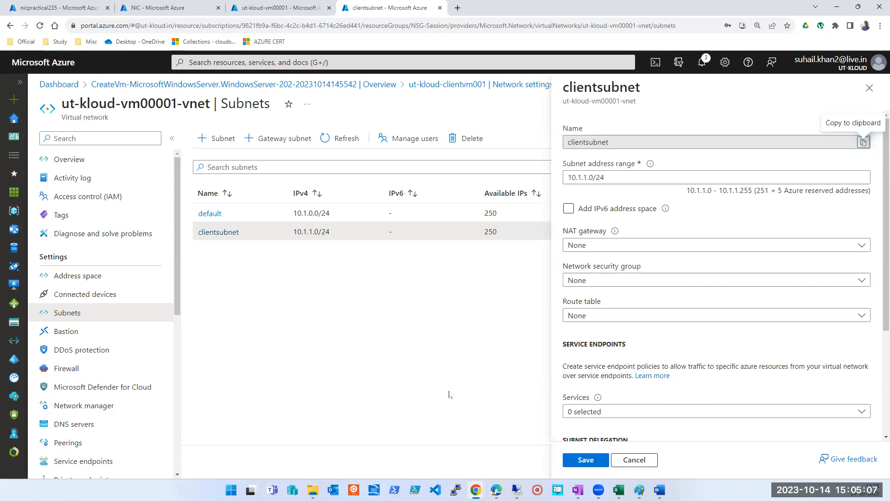
pyautogui.click(634, 459)
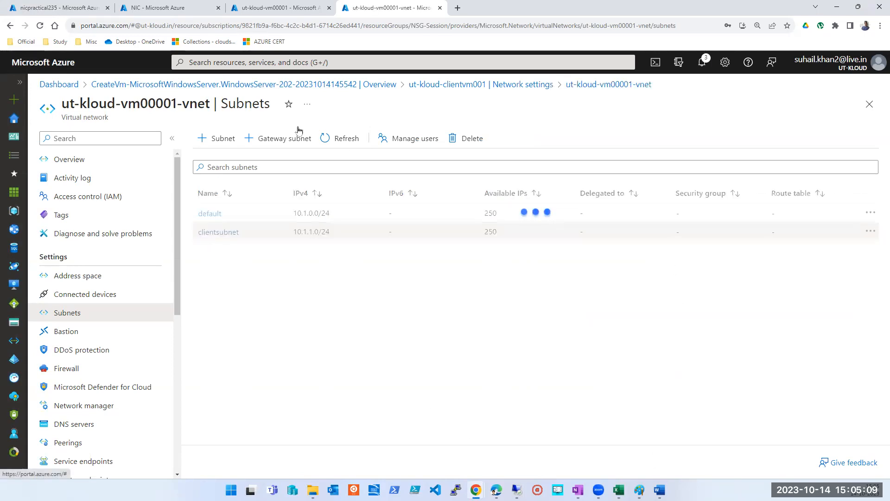
pyautogui.click(870, 105)
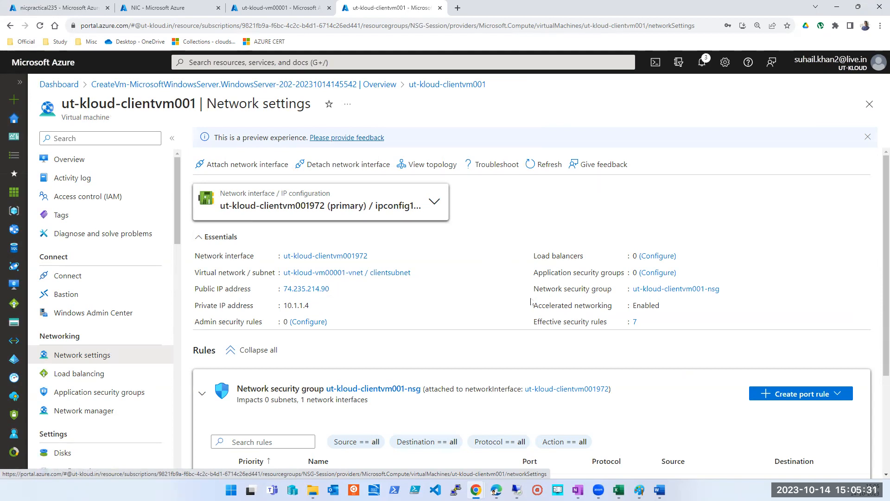
# Step: Examine the inbound rules of ut-kloud-clientvm001-nsg, and expand its outbound port rules
pyautogui.tripleClick(544, 284)
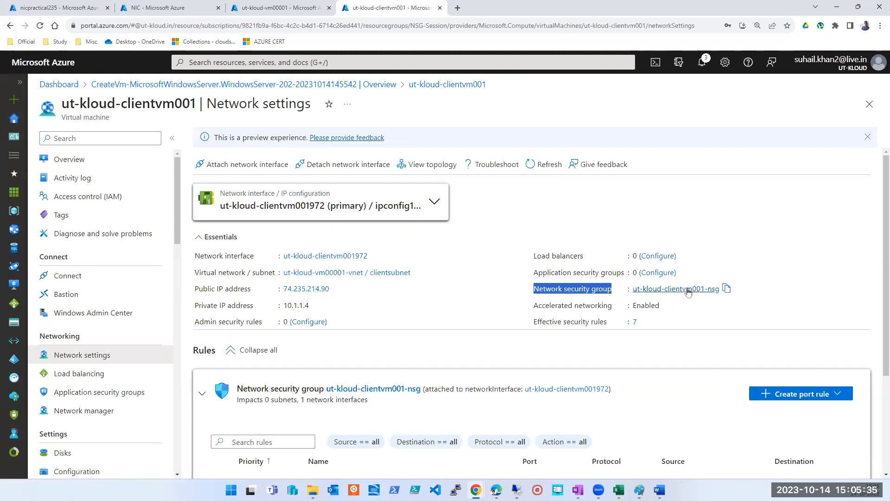
pyautogui.scroll(-3, 688, 290)
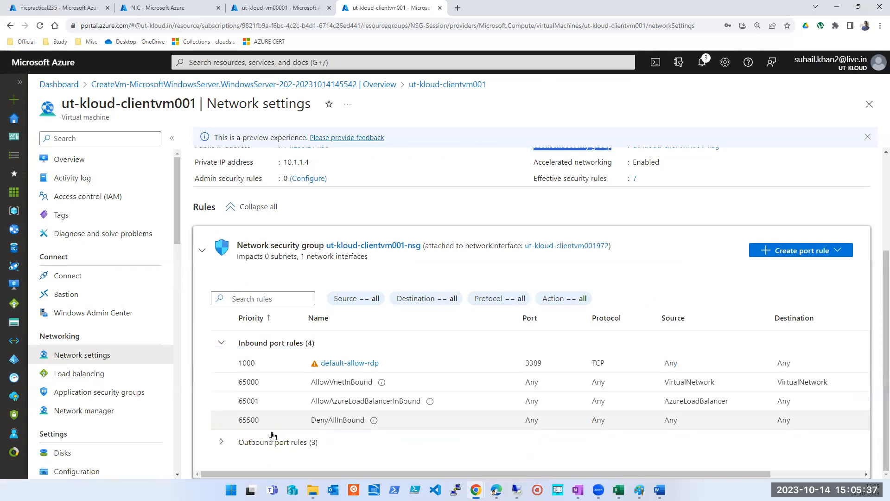
pyautogui.click(273, 440)
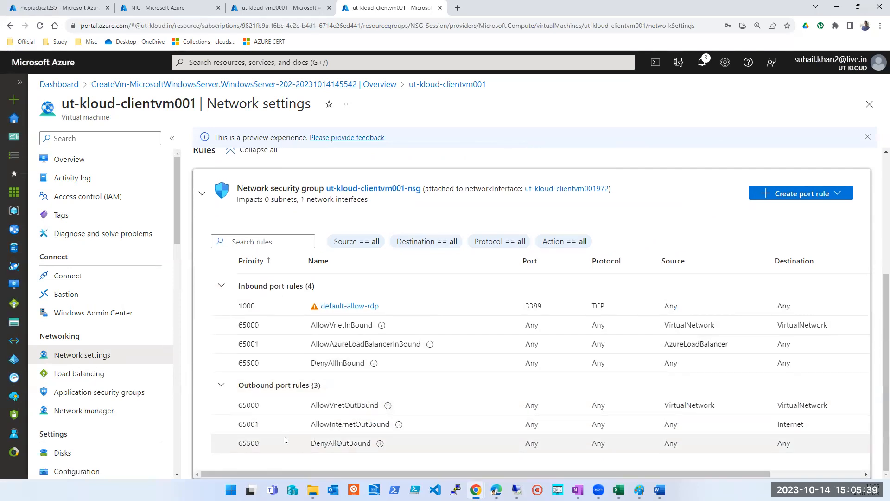